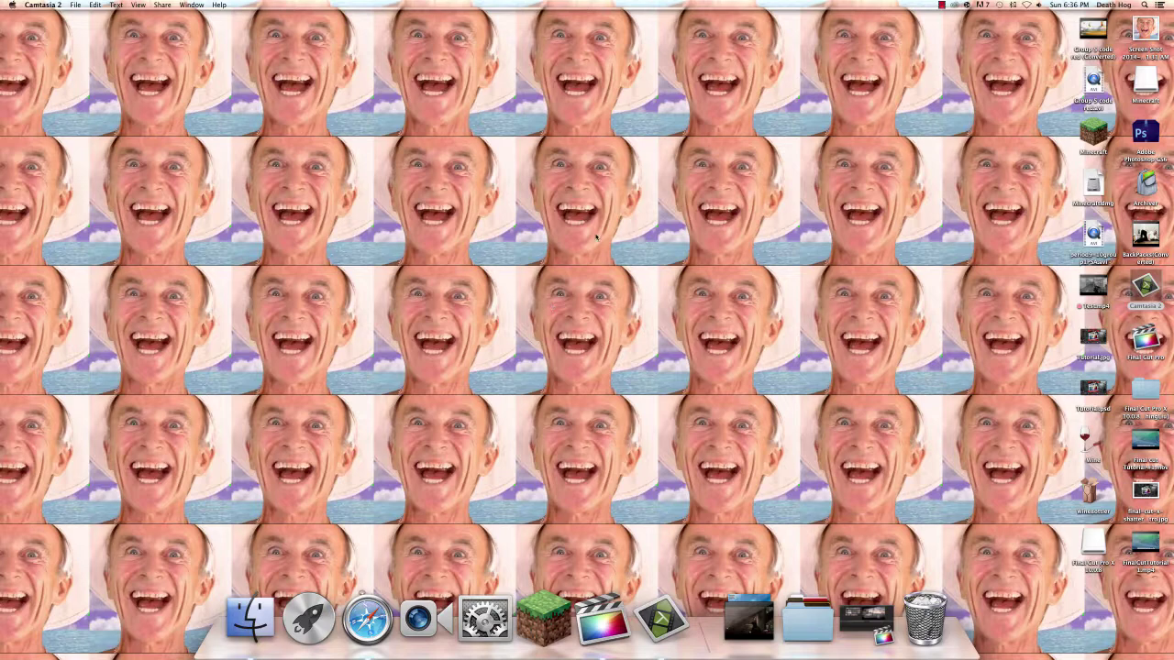
Step: Switch to Final Cut Pro and add a two-minute section of the Dec 30, 2013 gameplay clip to the empty Test timeline
left_click(591, 633)
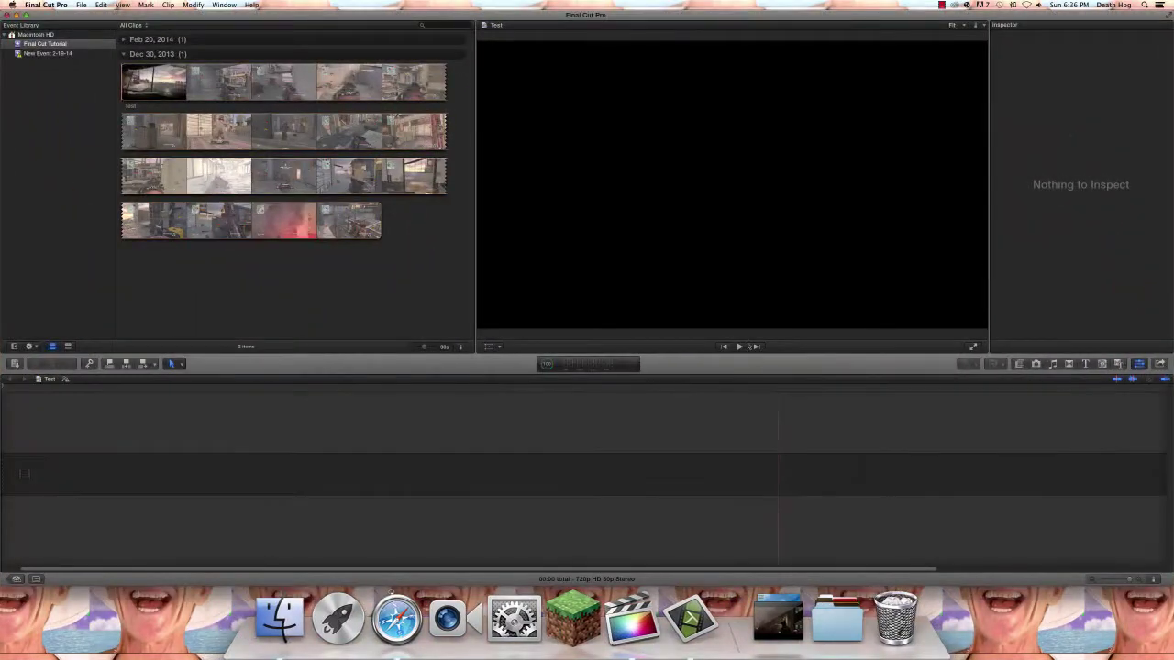
left_click(278, 169)
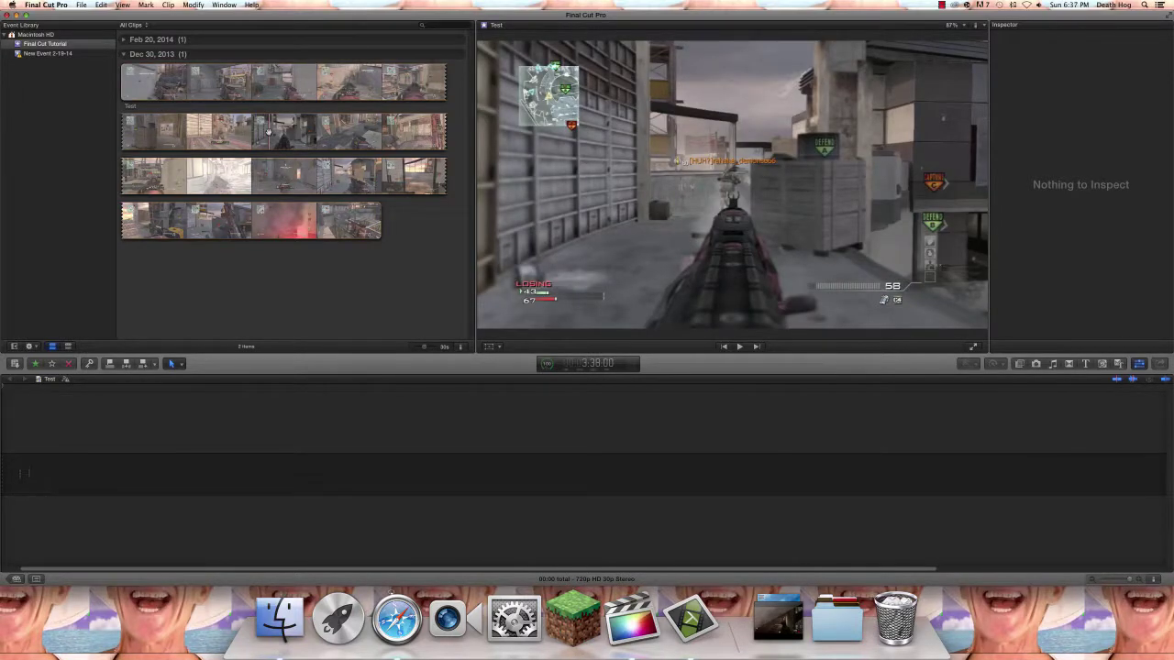
left_click(267, 131)
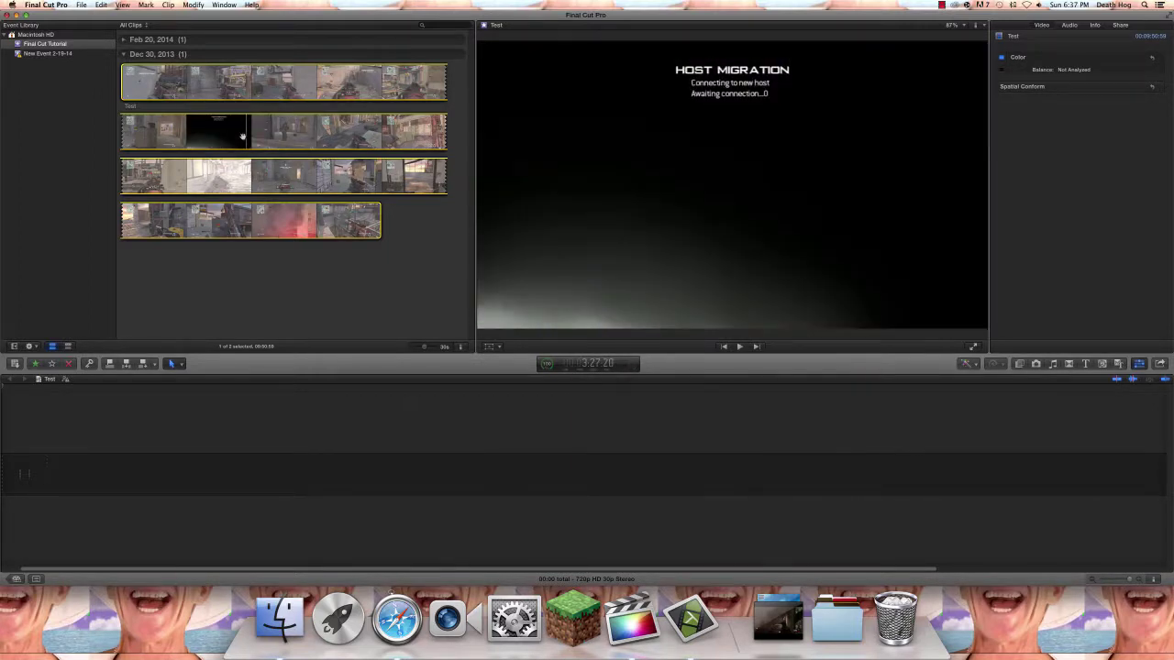
left_click(425, 291)
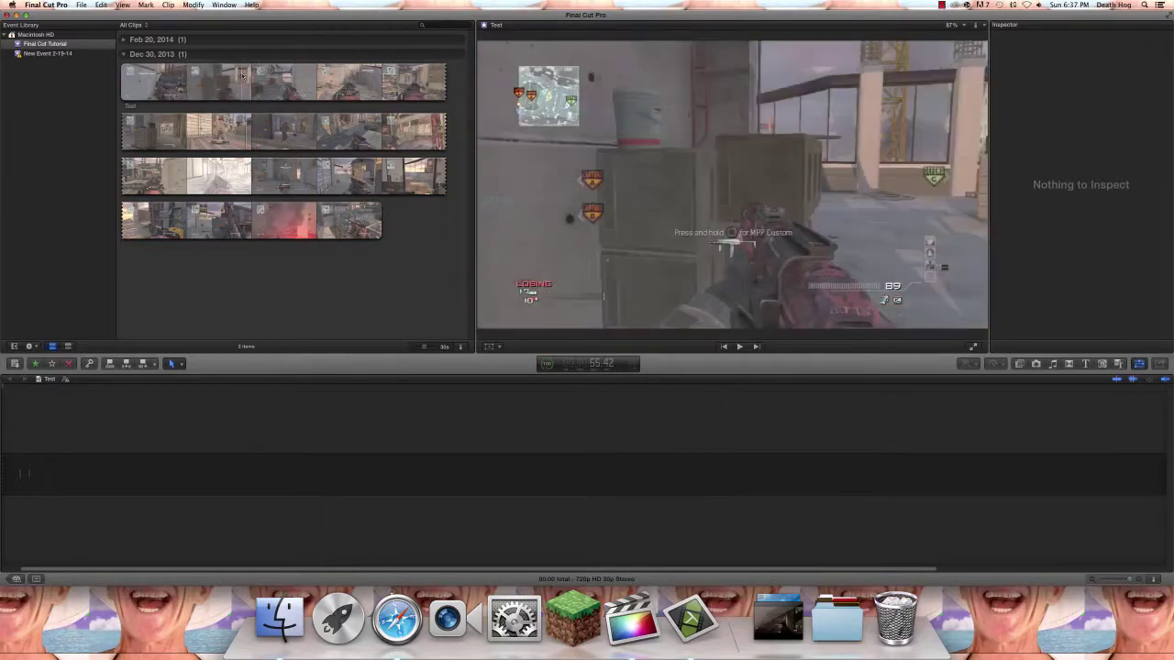
left_click_drag(251, 81, 172, 461)
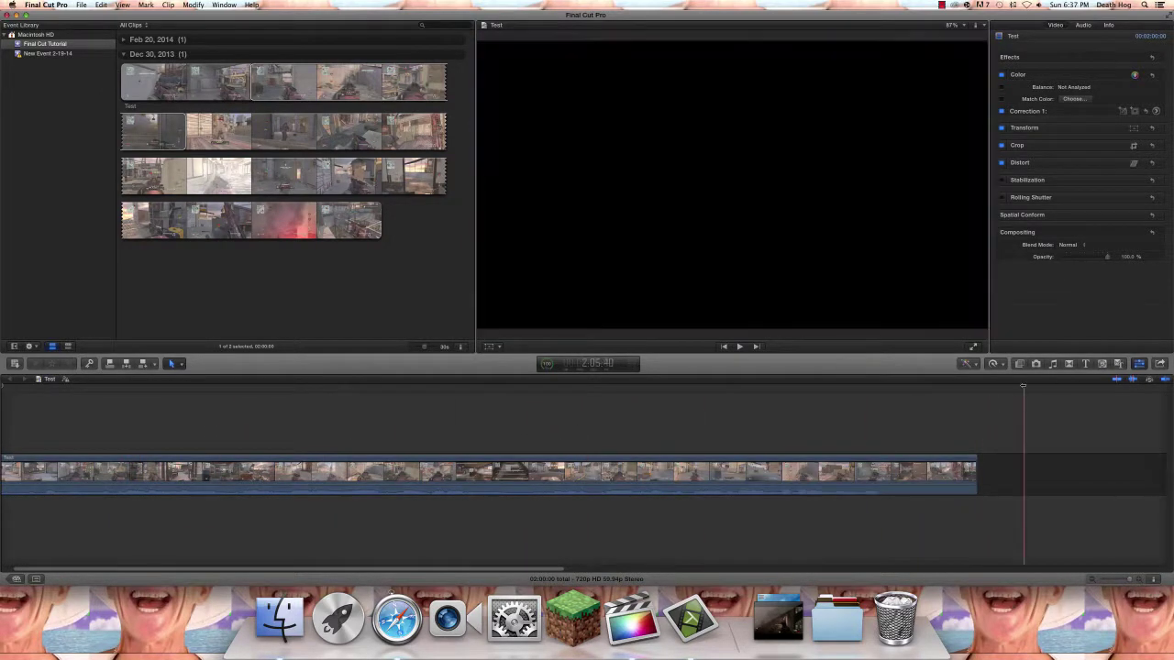
Step: Hide the Inspector and look through the list of editing tools without changing the active tool
left_click(1138, 364)
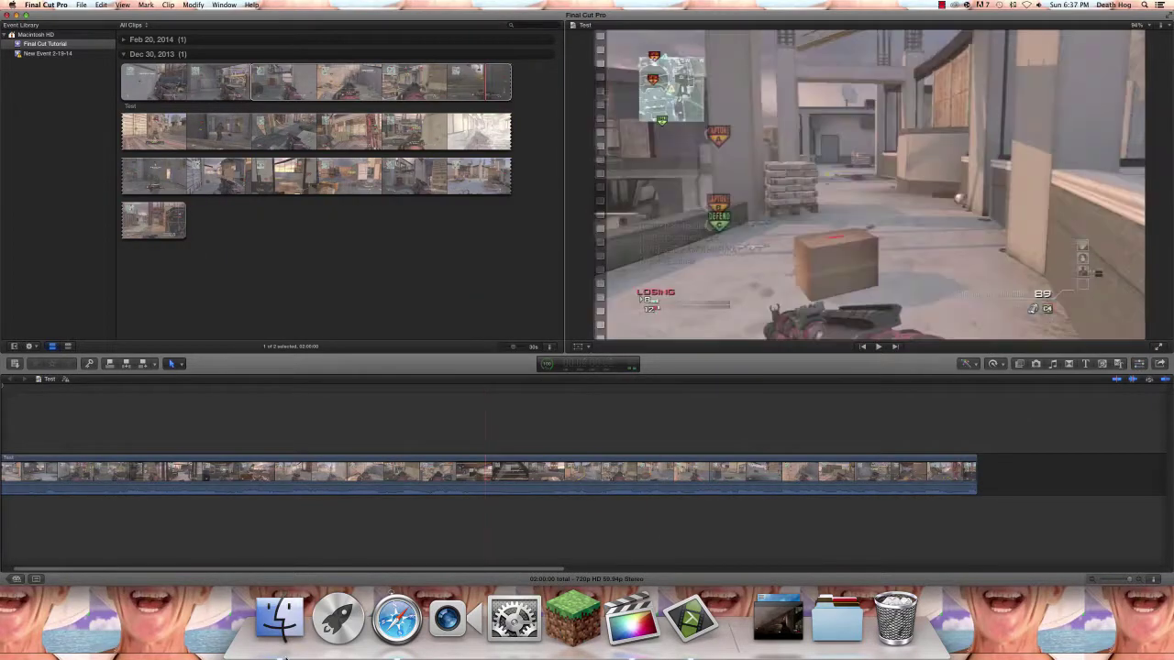
left_click(175, 363)
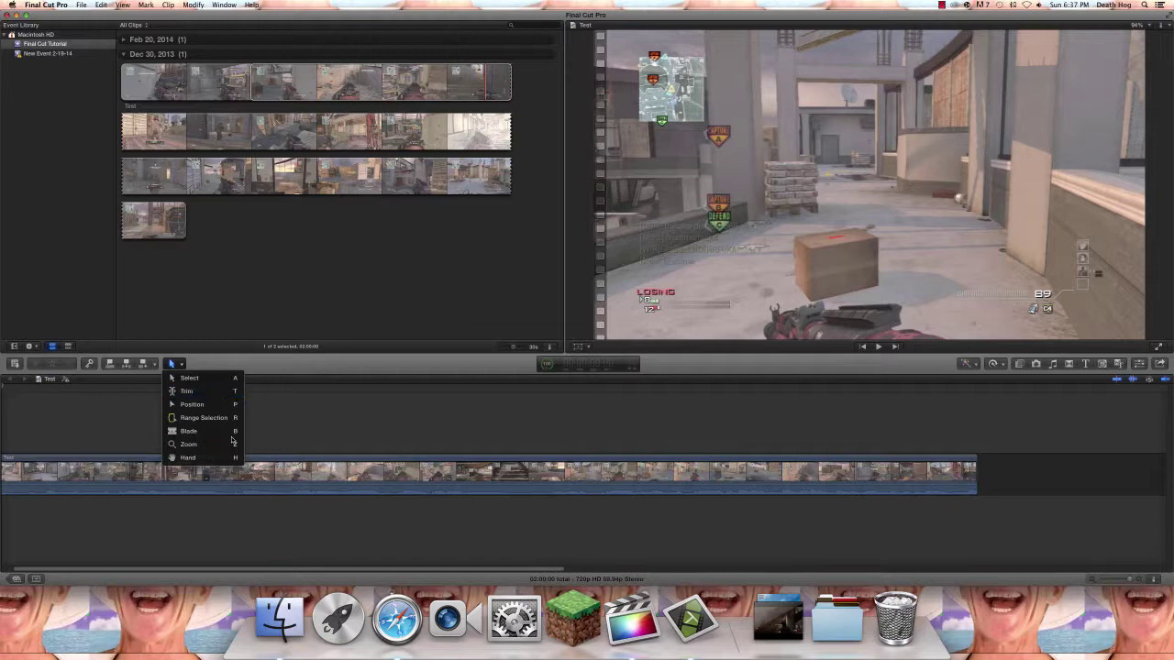
left_click(177, 365)
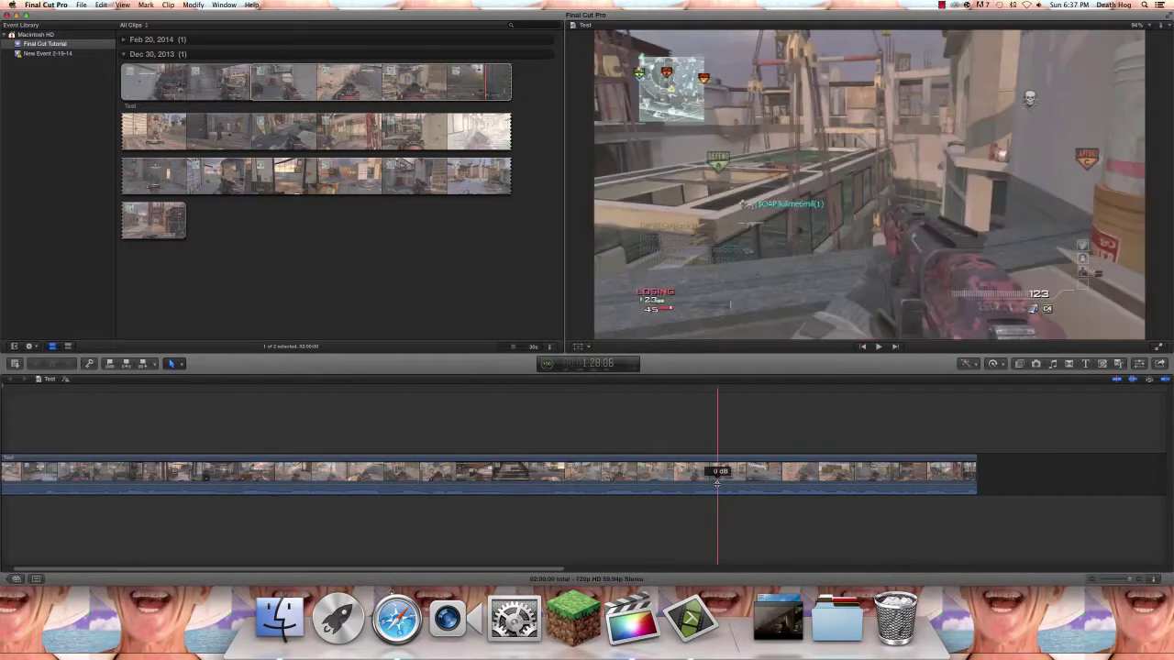
Step: Play back a short stretch of the timeline clip, starting at about 24 seconds
key("Home")
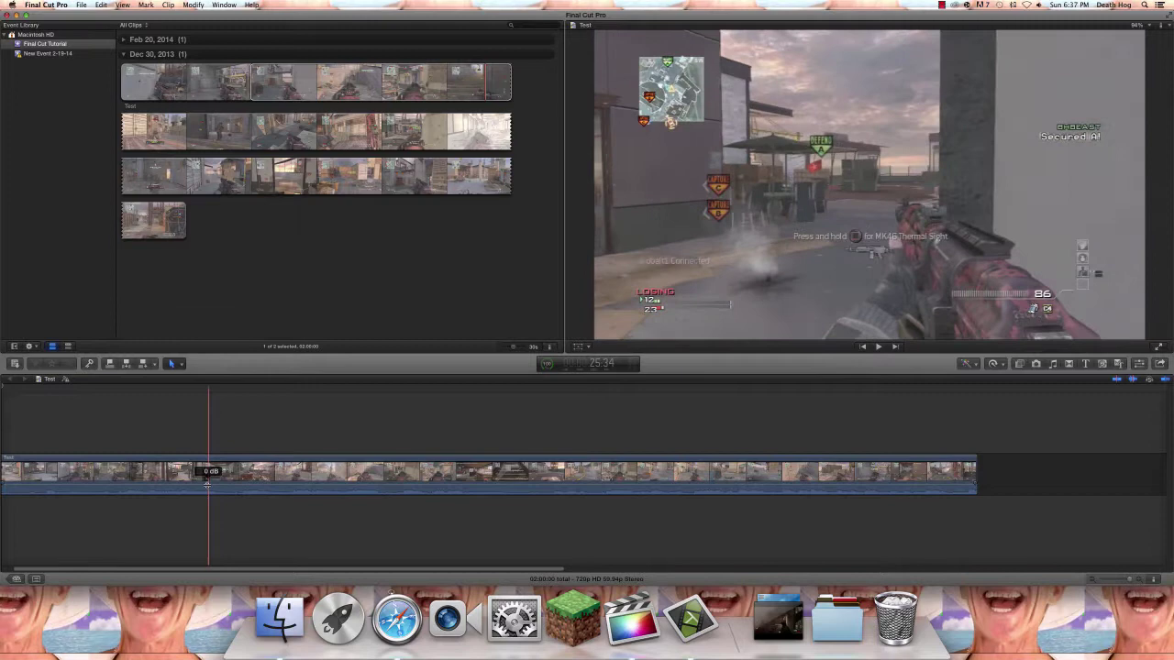
left_click_drag(207, 486, 208, 472)
key("s")
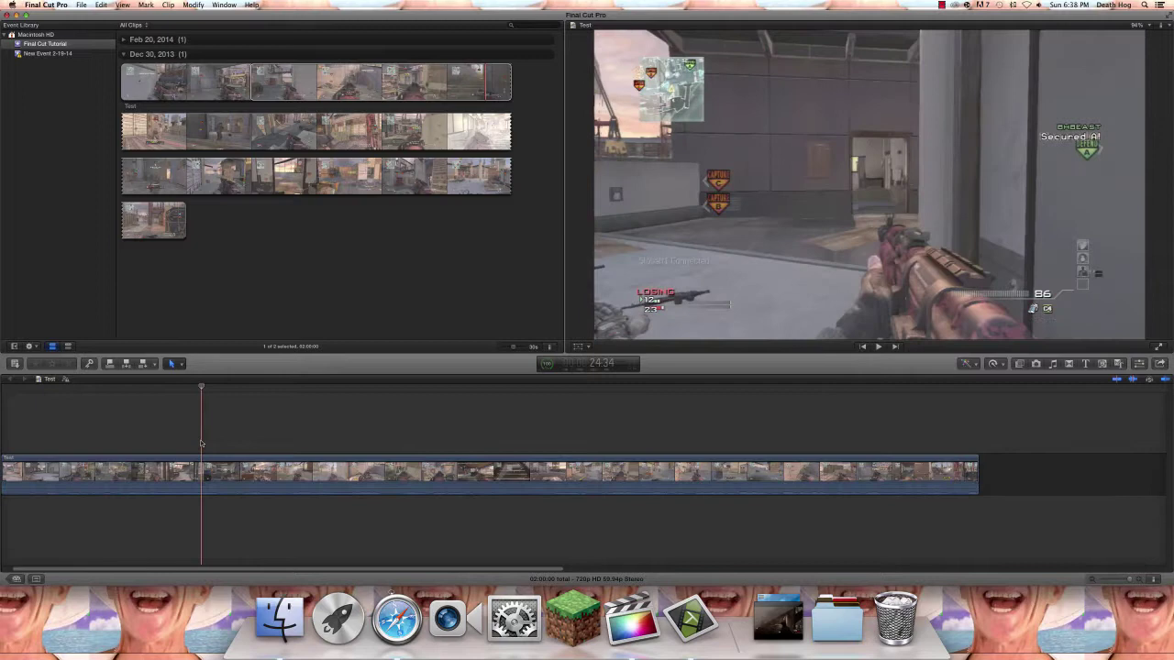
key("space")
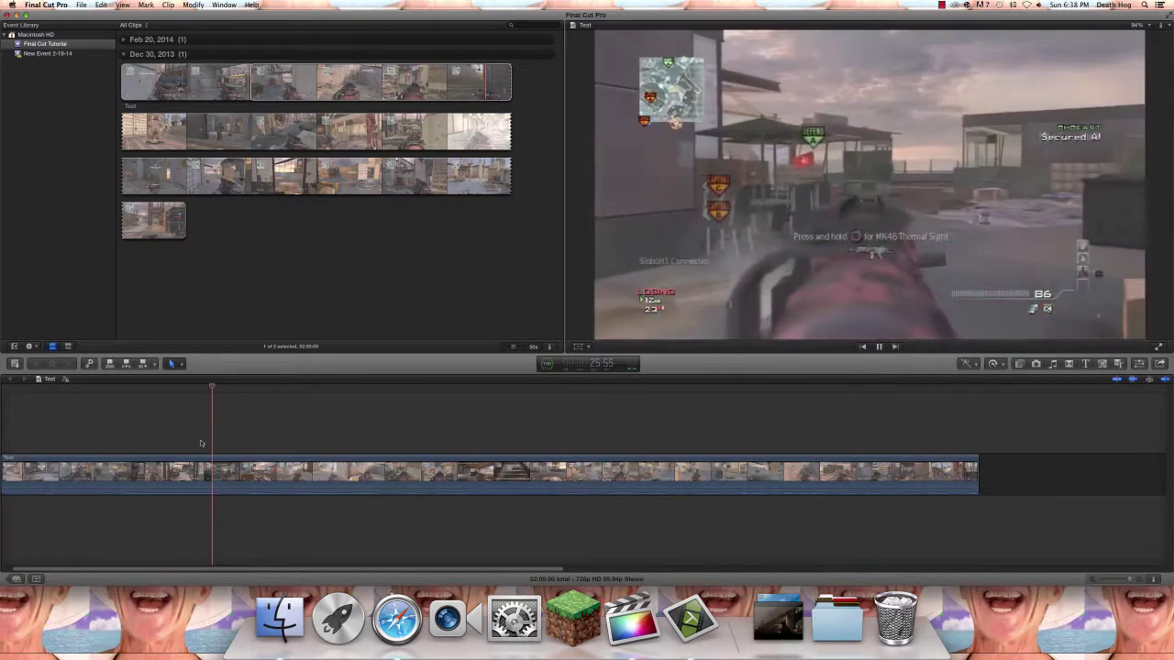
key("space")
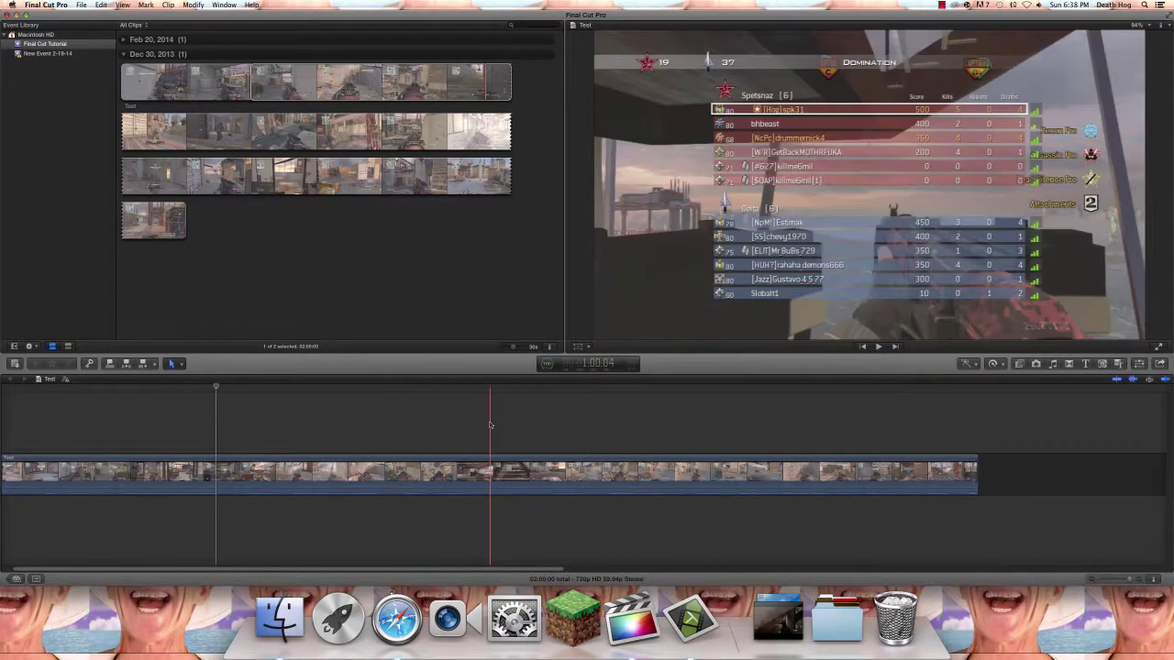
Step: Zoom the timeline out to shorten the displayed clip, and make the timeline area slightly taller
left_click_drag(1111, 579, 1101, 581)
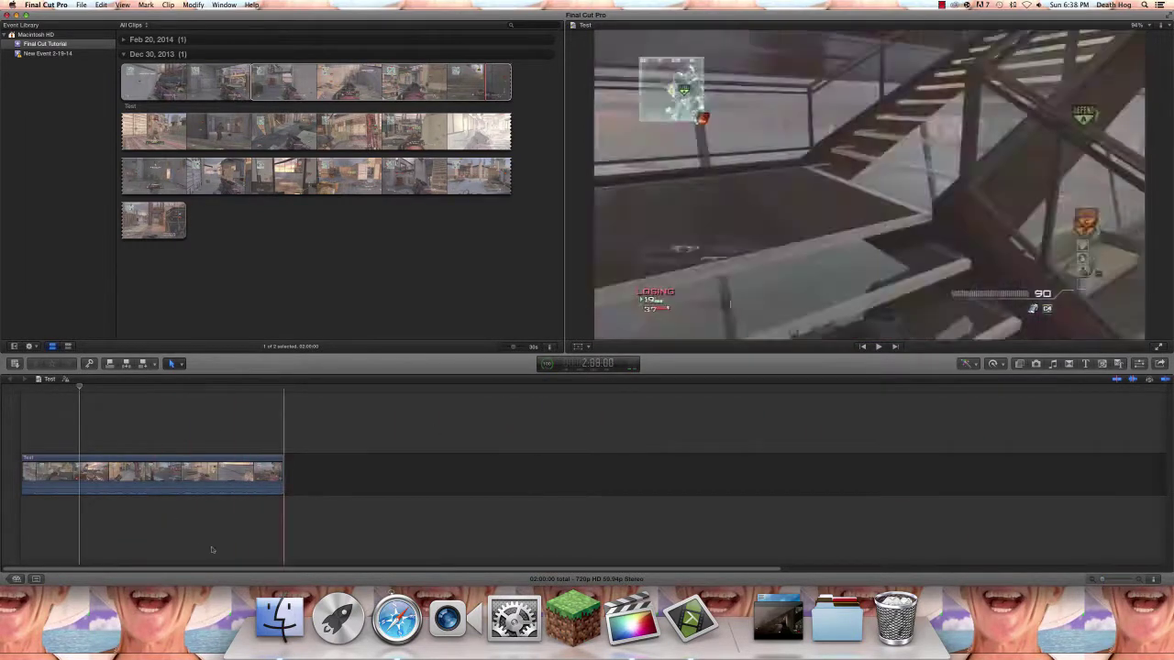
mouse_move(402, 354)
left_mouse_down()
mouse_move(402, 298)
mouse_move(398, 379)
mouse_move(399, 342)
left_mouse_up()
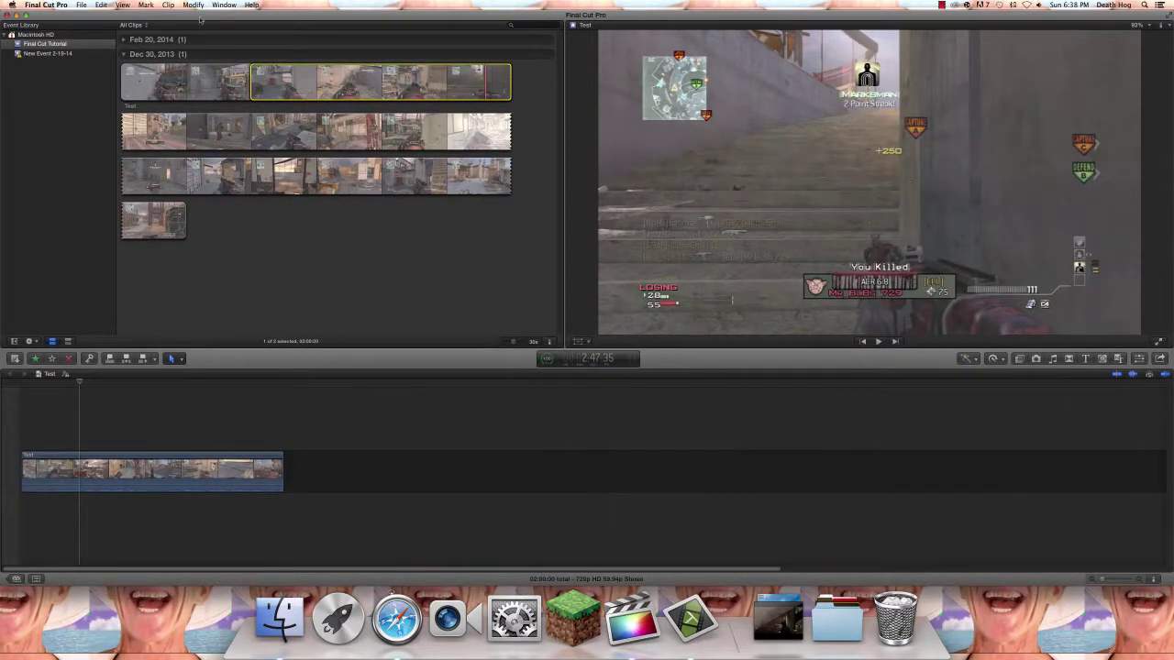
left_click(488, 579)
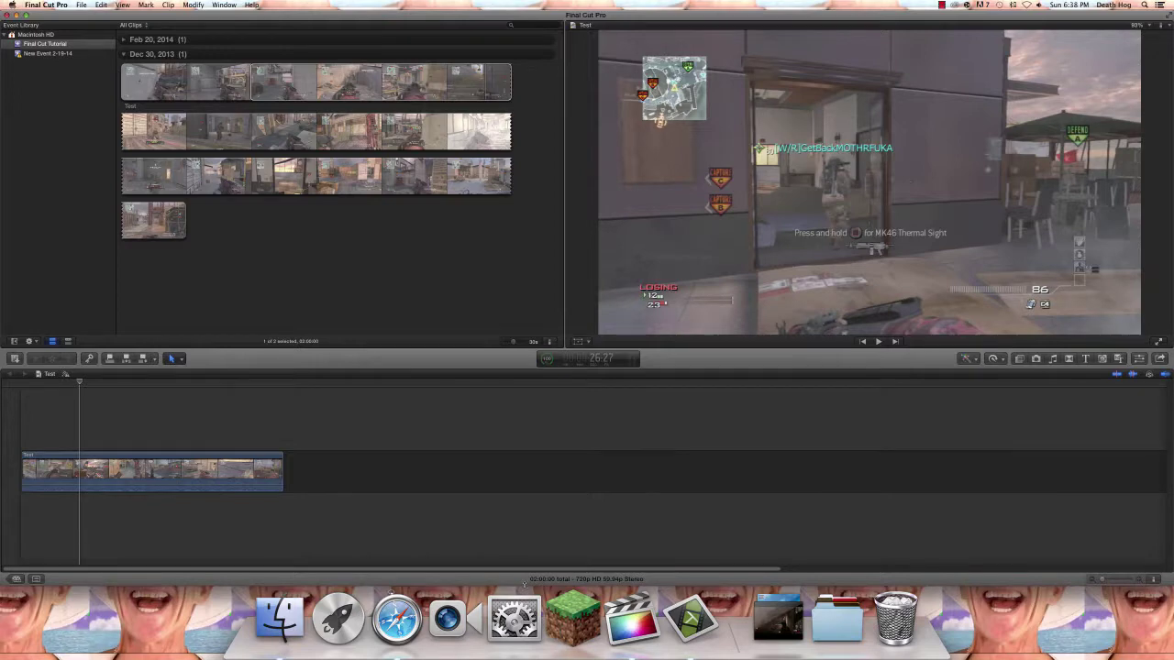
left_click_drag(519, 584, 493, 587)
Step: Show the Timeline Index and select the Test clip in its list
left_click(123, 4)
mouse_move(168, 35)
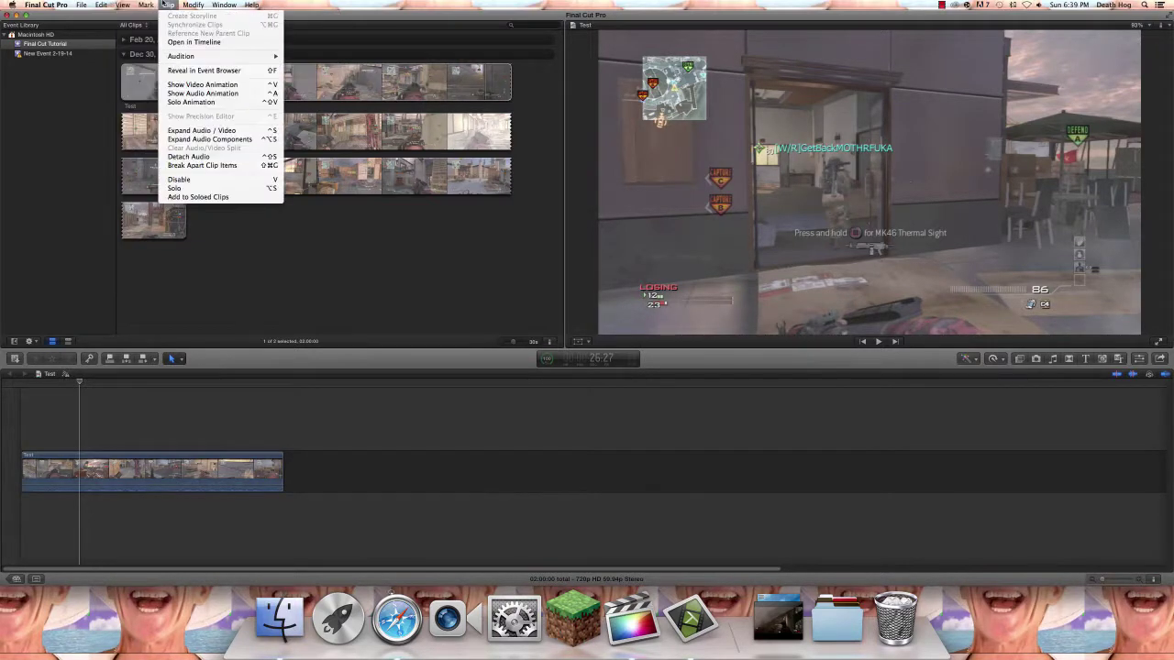
mouse_move(181, 5)
mouse_move(224, 4)
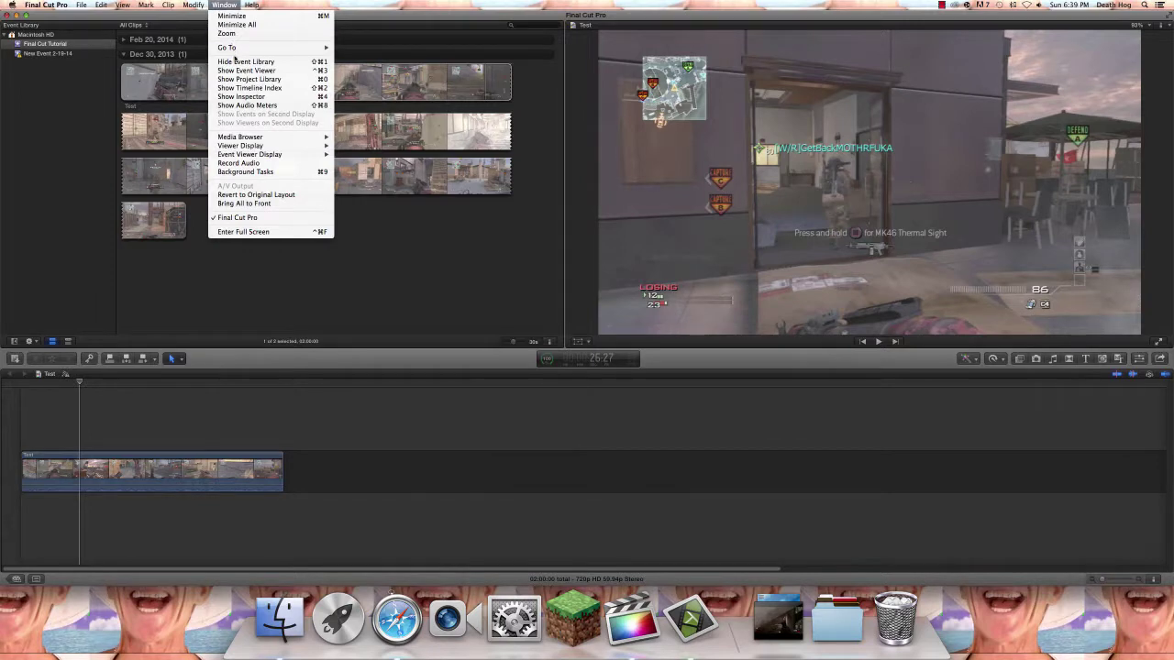
left_click(301, 86)
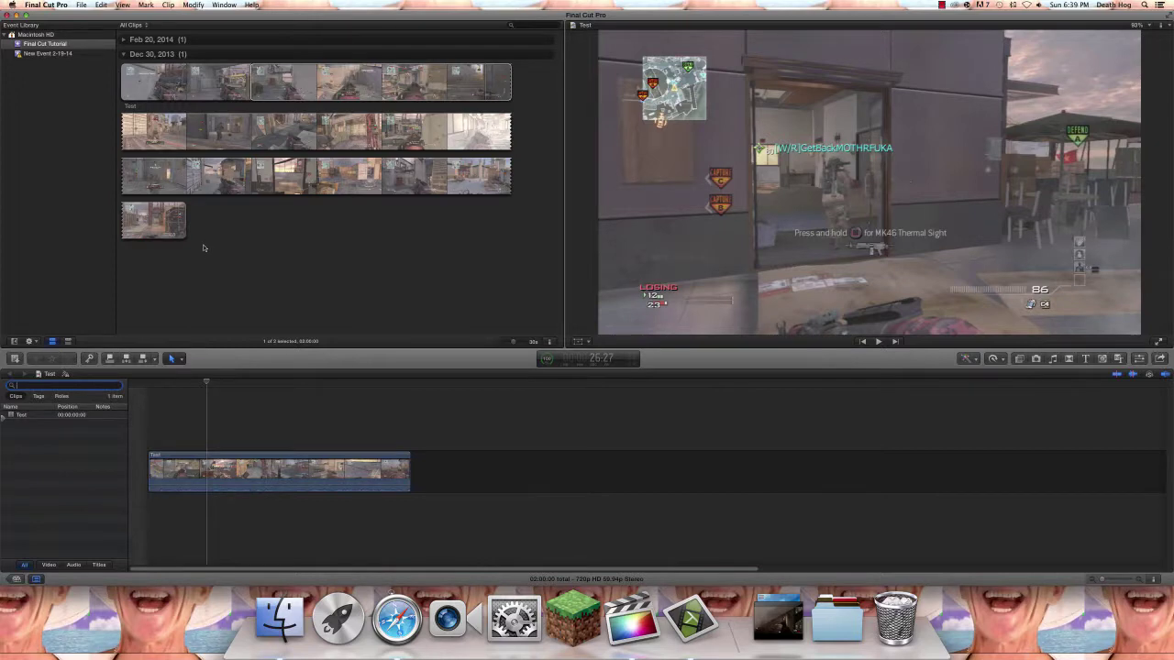
key("Down")
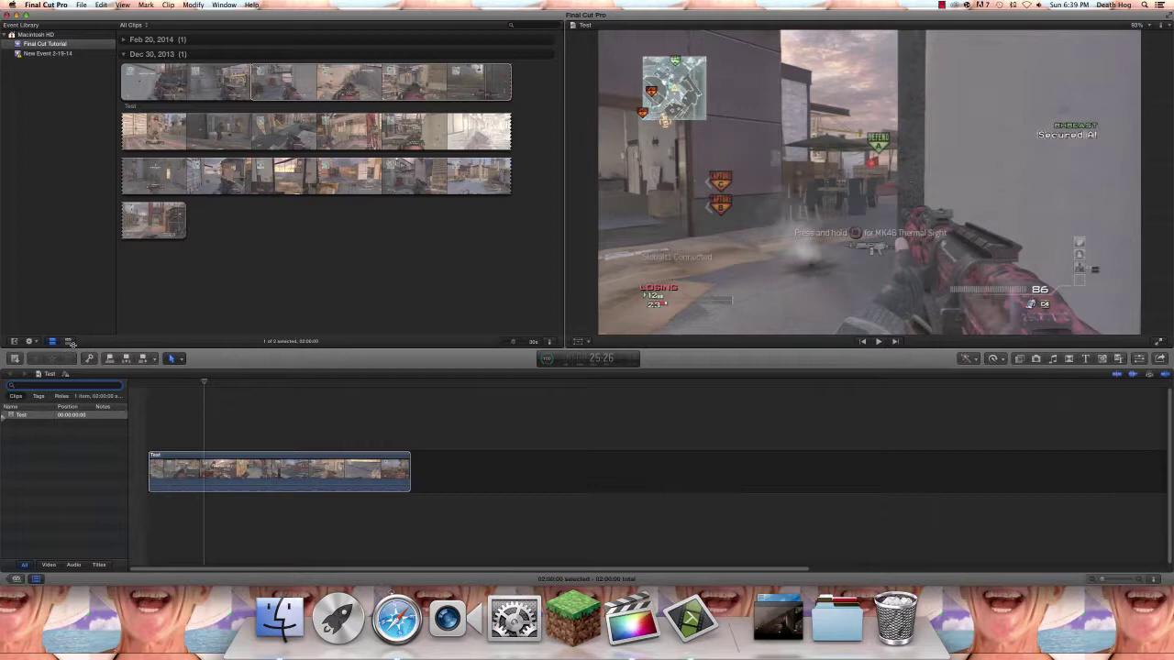
left_click(83, 538)
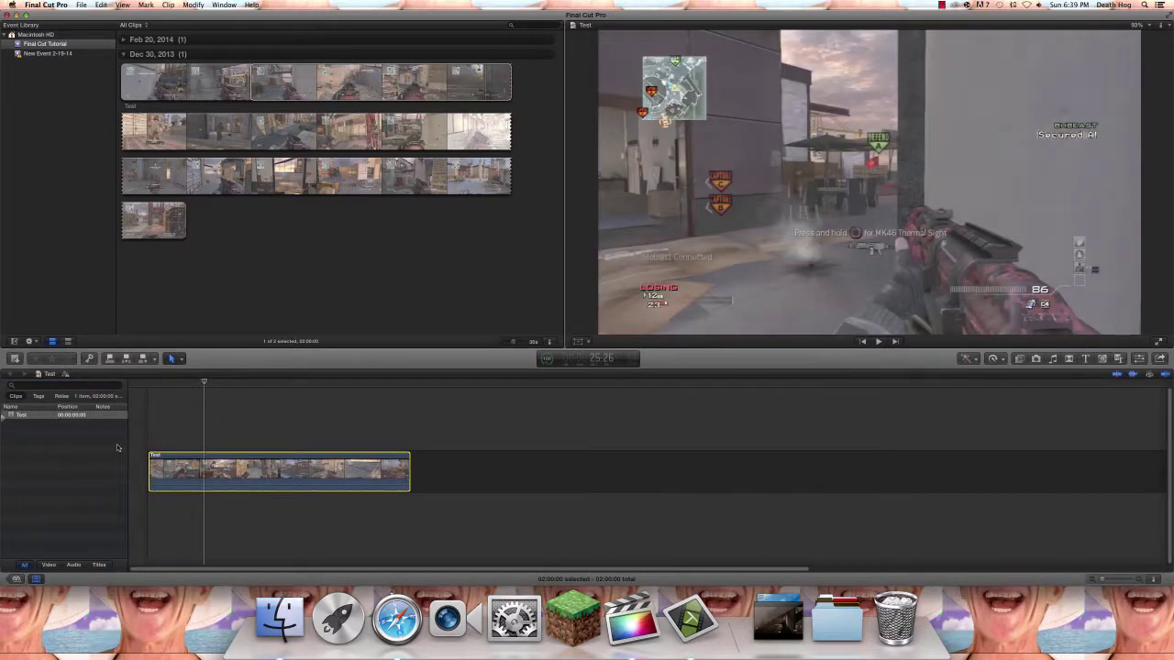
Step: Hide the Timeline Index, and briefly show and close the Project Library
left_click(35, 578)
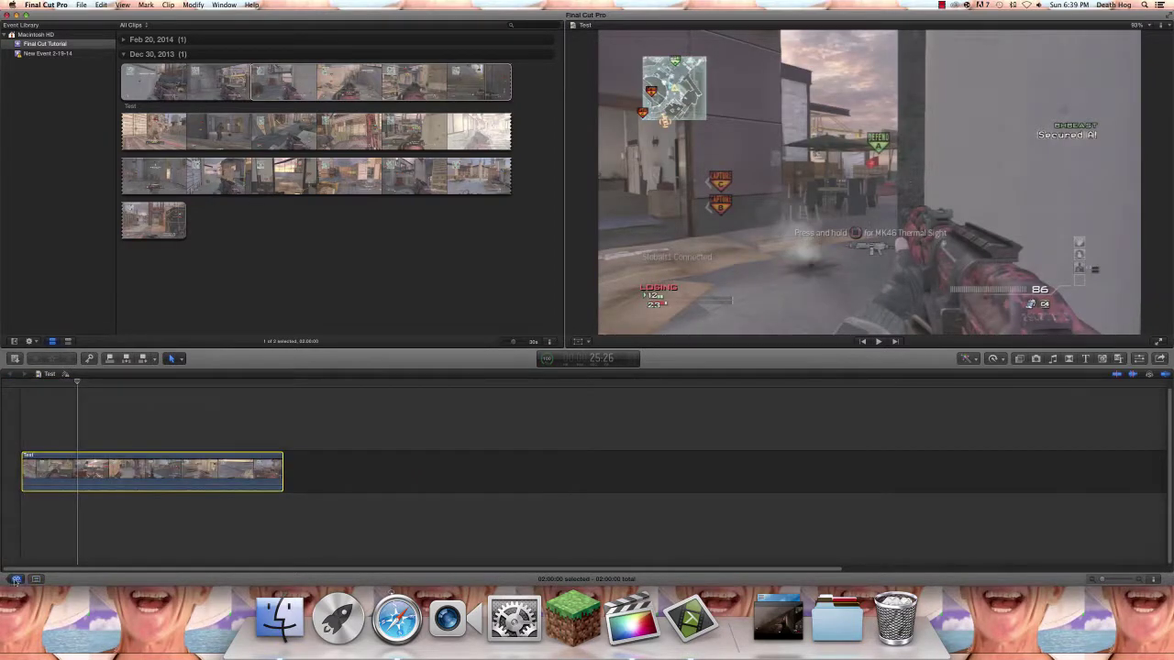
left_click(15, 580)
left_click(14, 579)
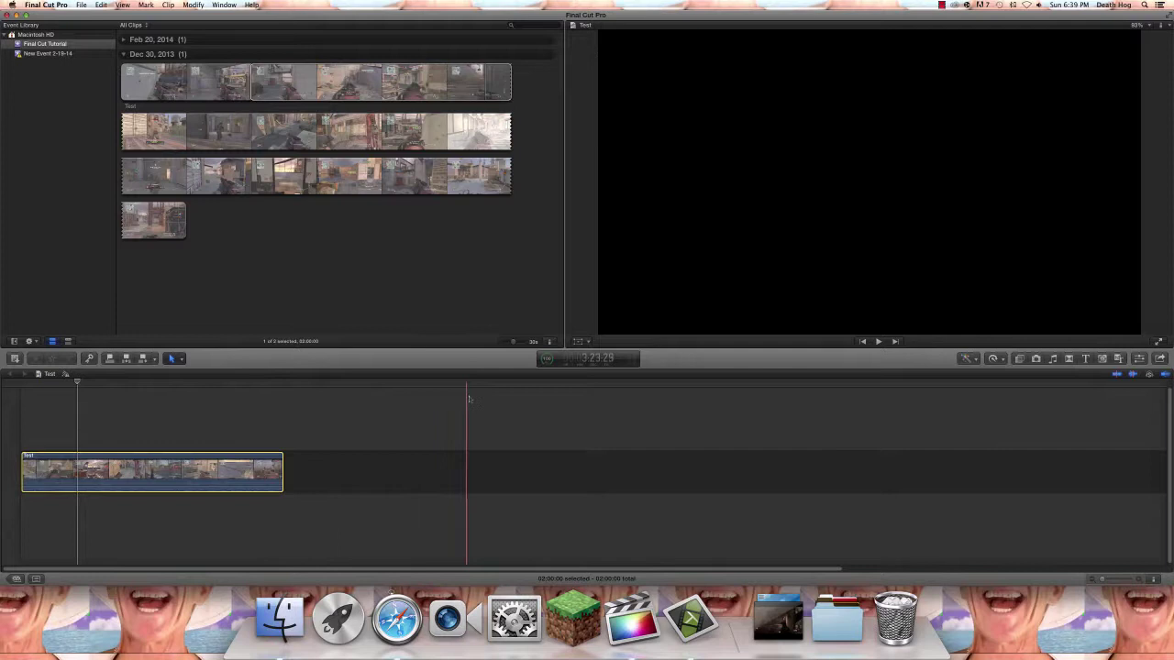
Step: Enlarge the clip display in the timeline, bring its start back into view, and play a few seconds
mouse_move(1099, 580)
left_mouse_down()
mouse_move(1134, 582)
mouse_move(1096, 583)
mouse_move(1106, 581)
left_mouse_up()
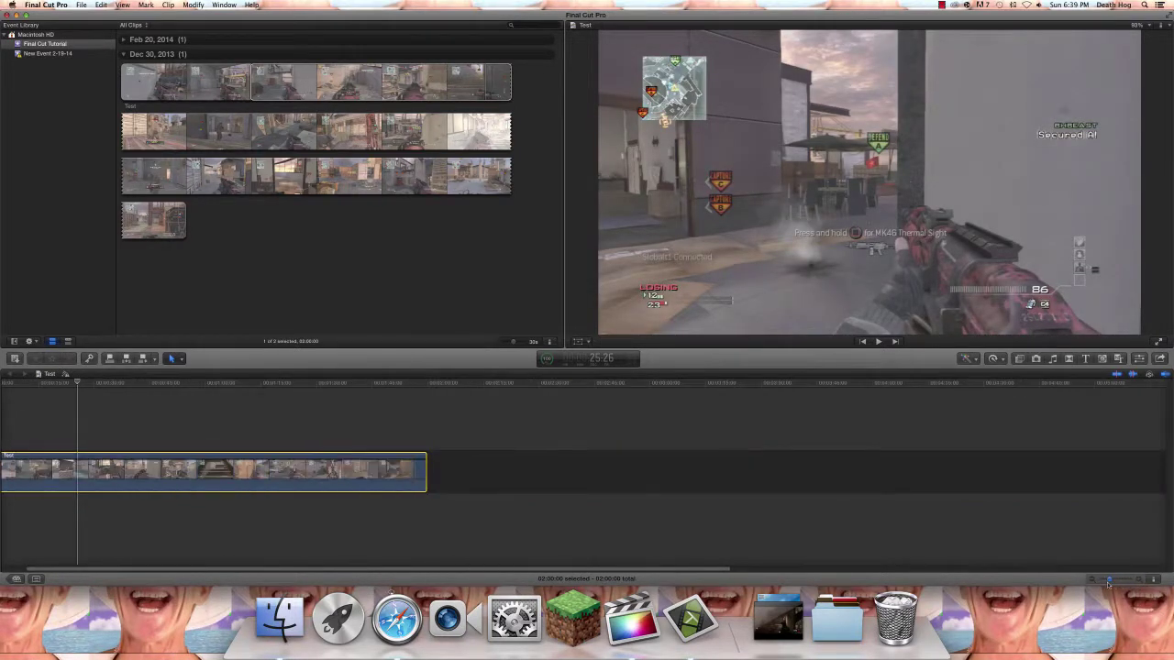
scroll(587, 546, "left", 1)
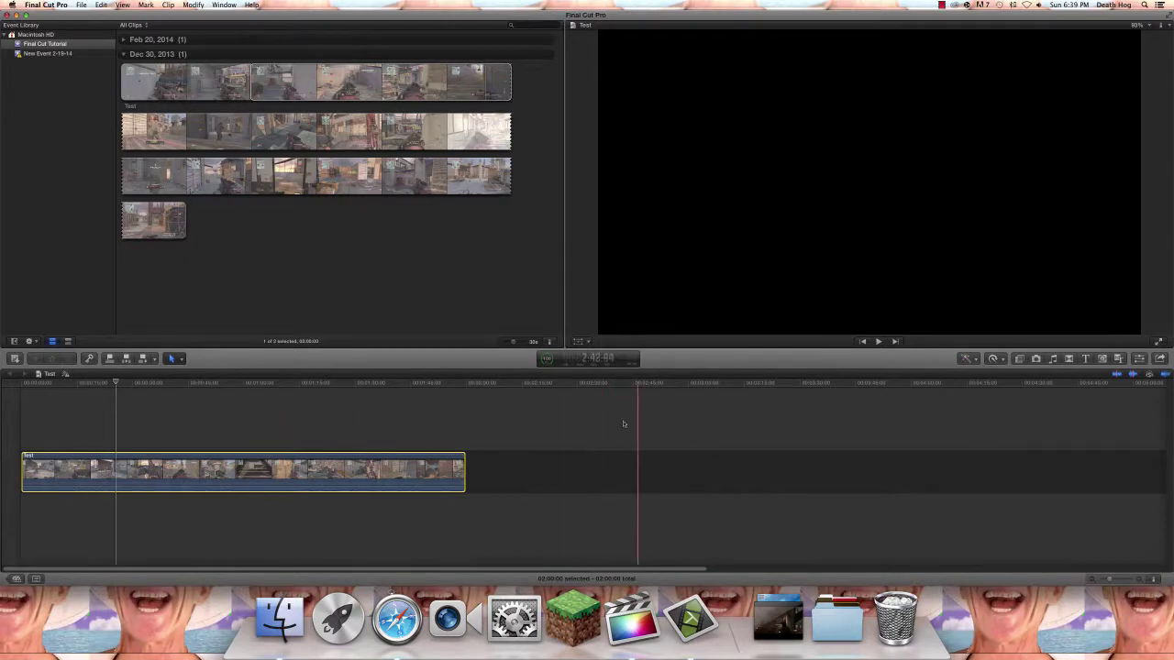
key("space")
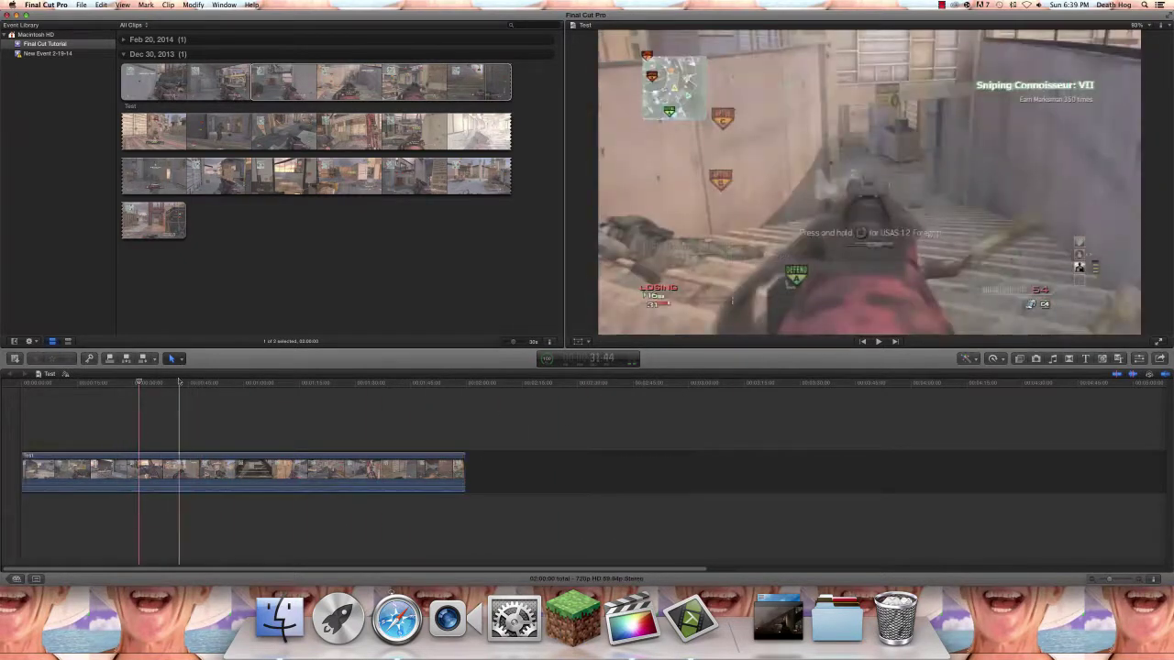
Step: With the Select tool, try moving the clip along the timeline, and park the playhead at about 1:30
left_click(181, 358)
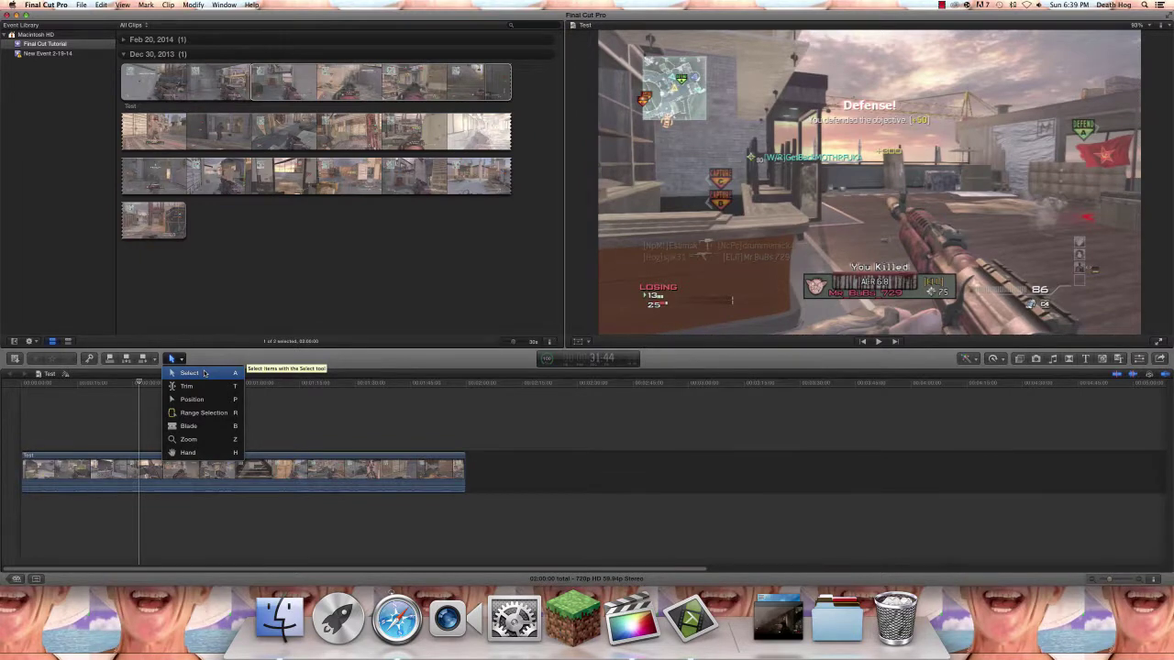
left_click(204, 373)
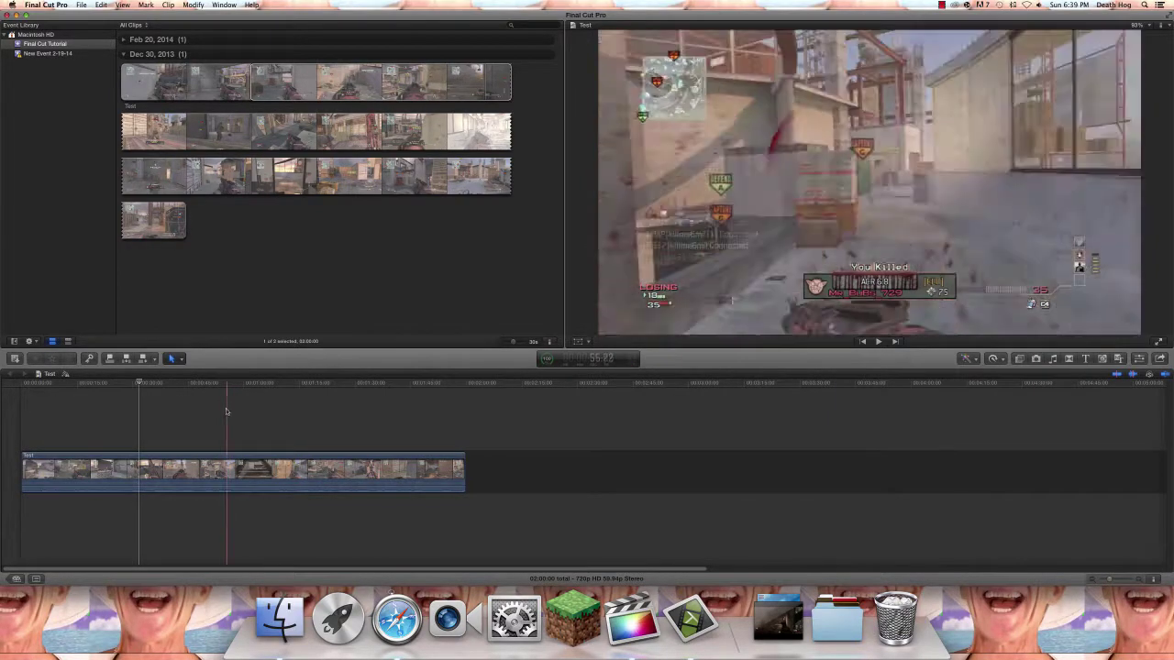
left_click(227, 463)
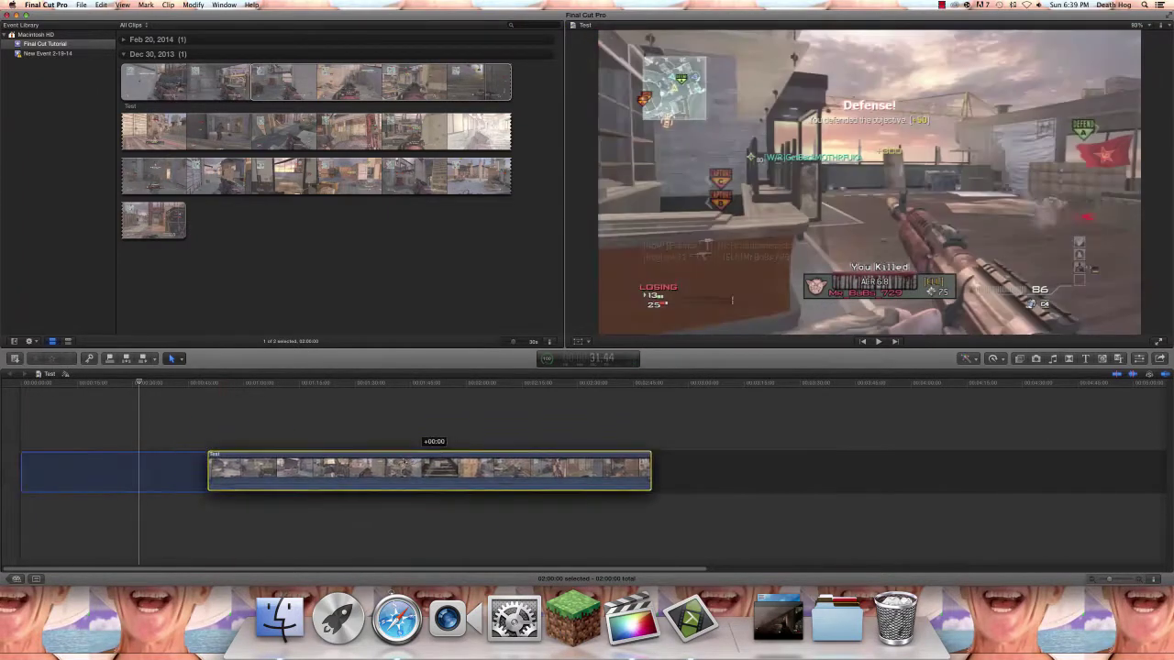
left_click_drag(402, 462, 416, 458)
left_click(361, 426)
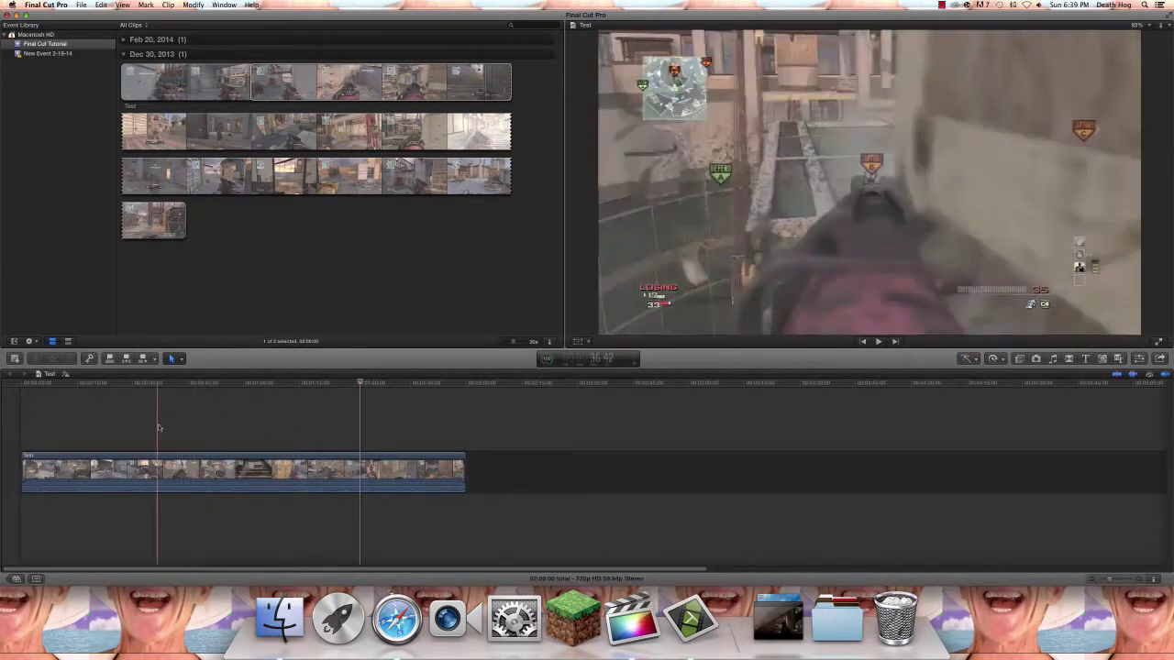
left_click_drag(104, 472, 160, 458)
left_click(150, 397)
left_click(236, 392)
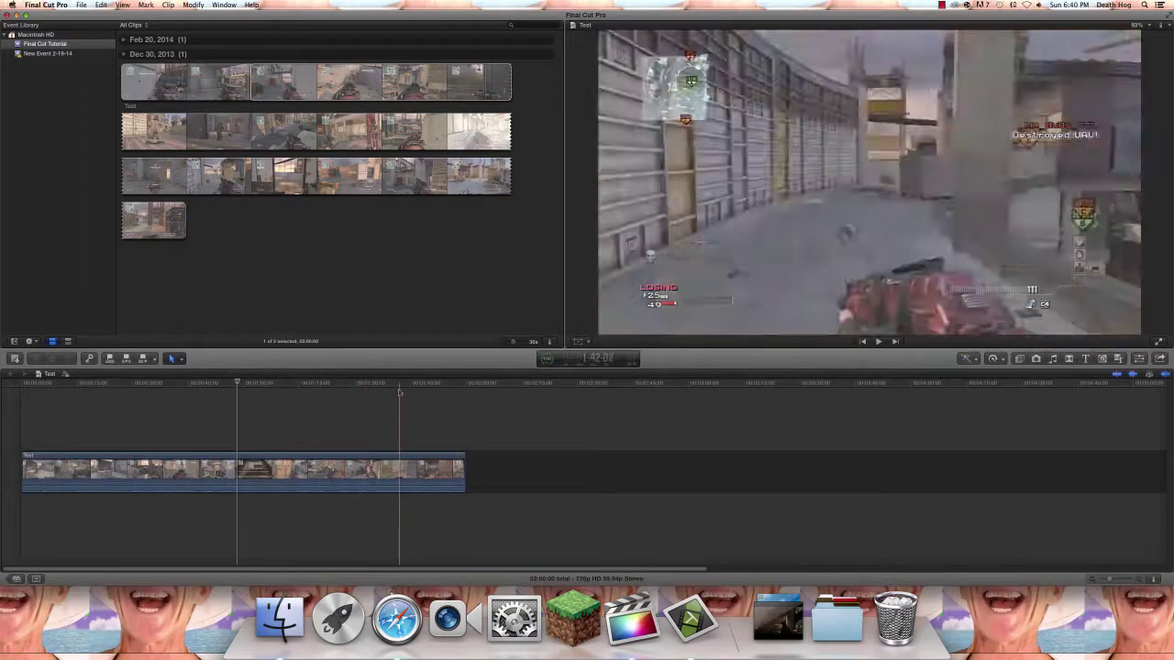
left_click_drag(387, 403, 650, 512)
left_click(358, 422)
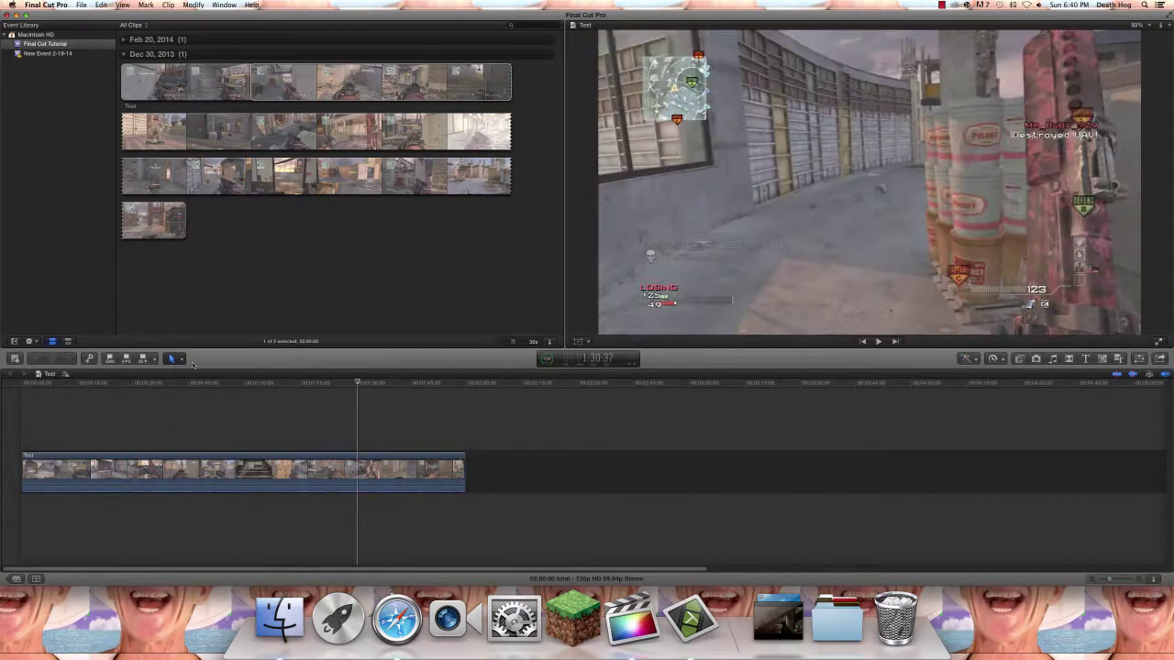
Step: Activate the Trim tool and append another section of the gameplay clip, about 30 seconds long, after the timeline clip
left_click(181, 359)
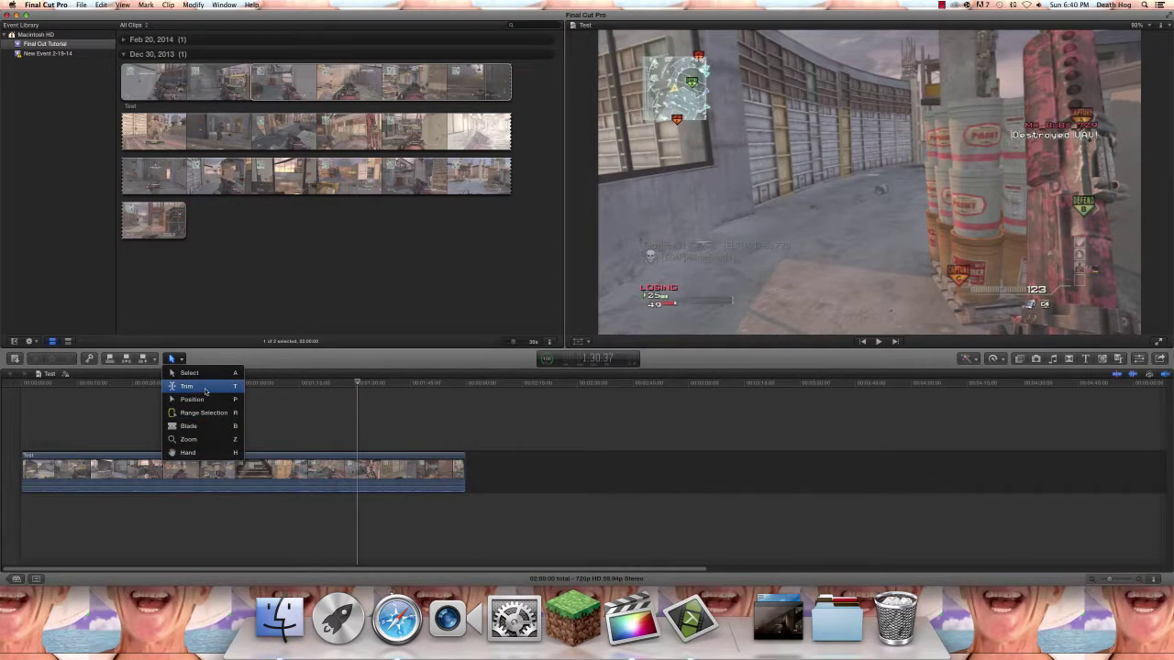
left_click(205, 392)
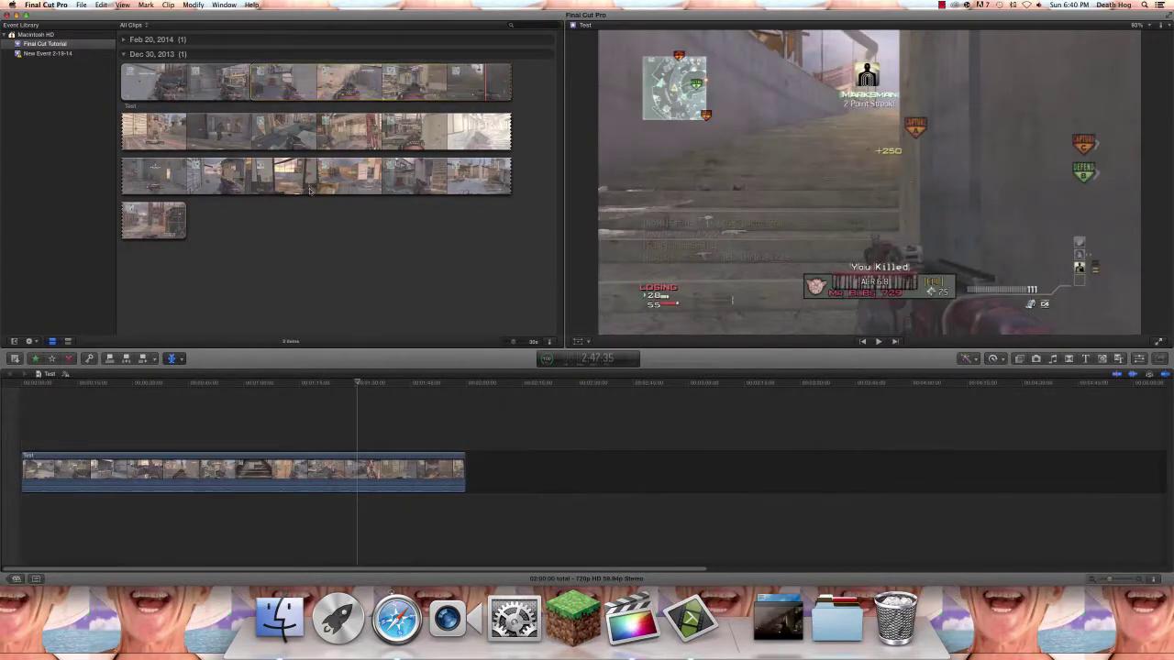
left_click_drag(484, 80, 458, 513)
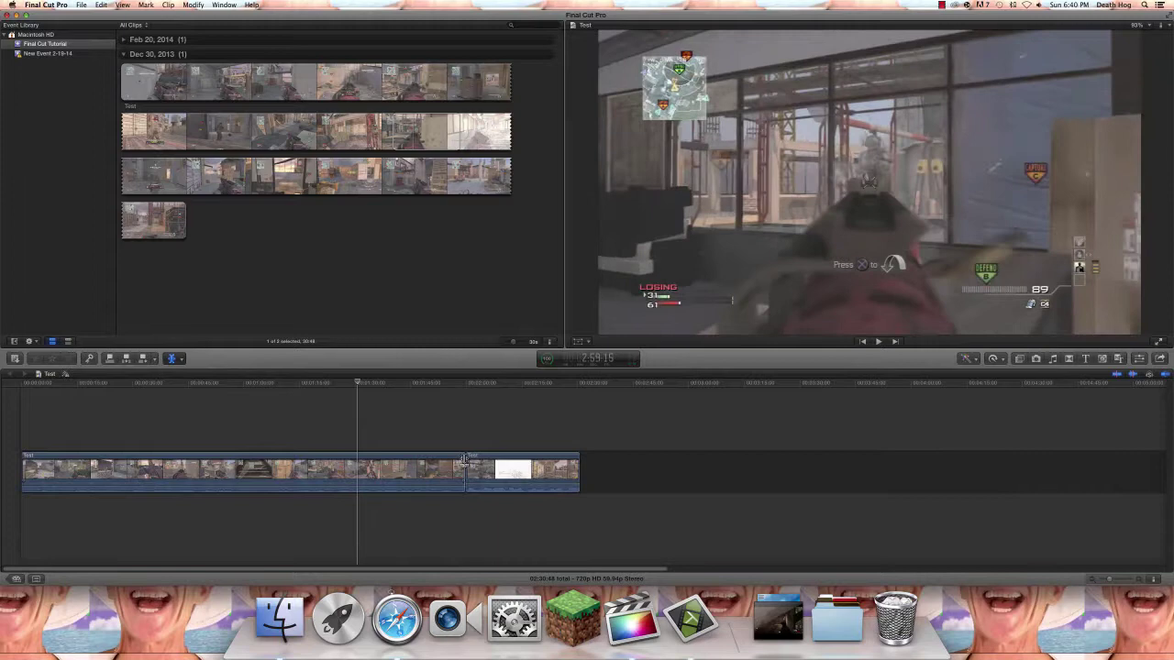
Step: Roll the edit point between the two timeline clips forward a few seconds, and place the playhead at the cut
mouse_move(464, 459)
left_mouse_down()
mouse_move(544, 467)
mouse_move(312, 469)
mouse_move(483, 464)
left_mouse_up()
left_click(453, 405)
left_click(481, 405)
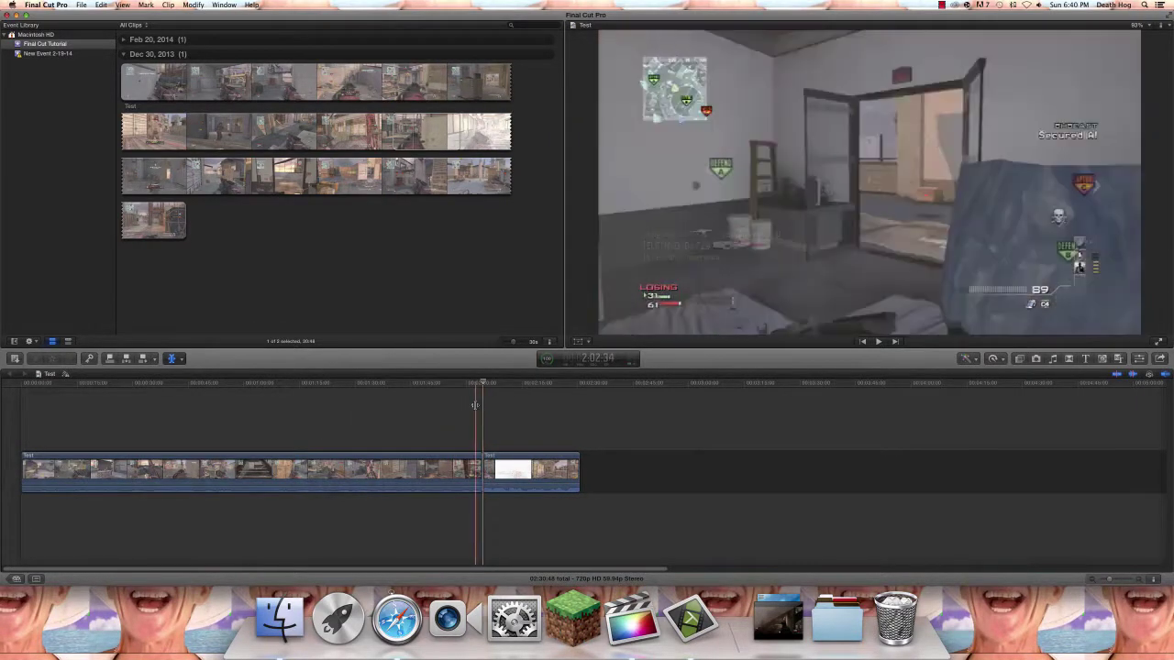
Step: Play a moment of footage across the cut, and skim to about 2:18 in the second clip with the Select tool
key("space")
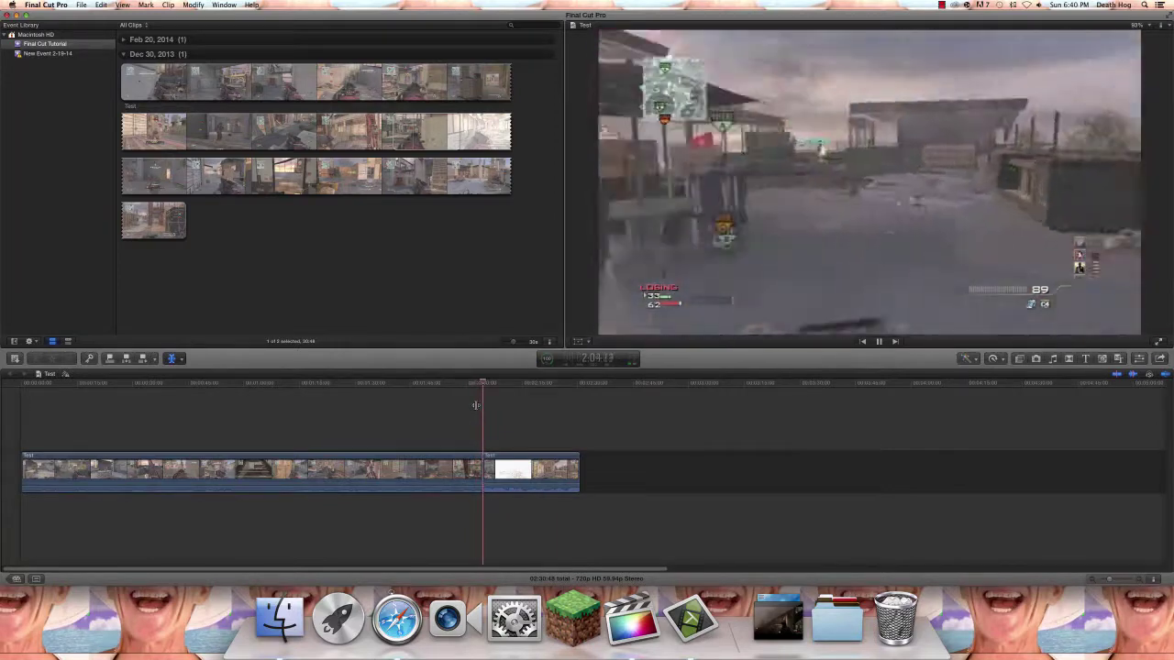
key("space")
left_click(535, 466)
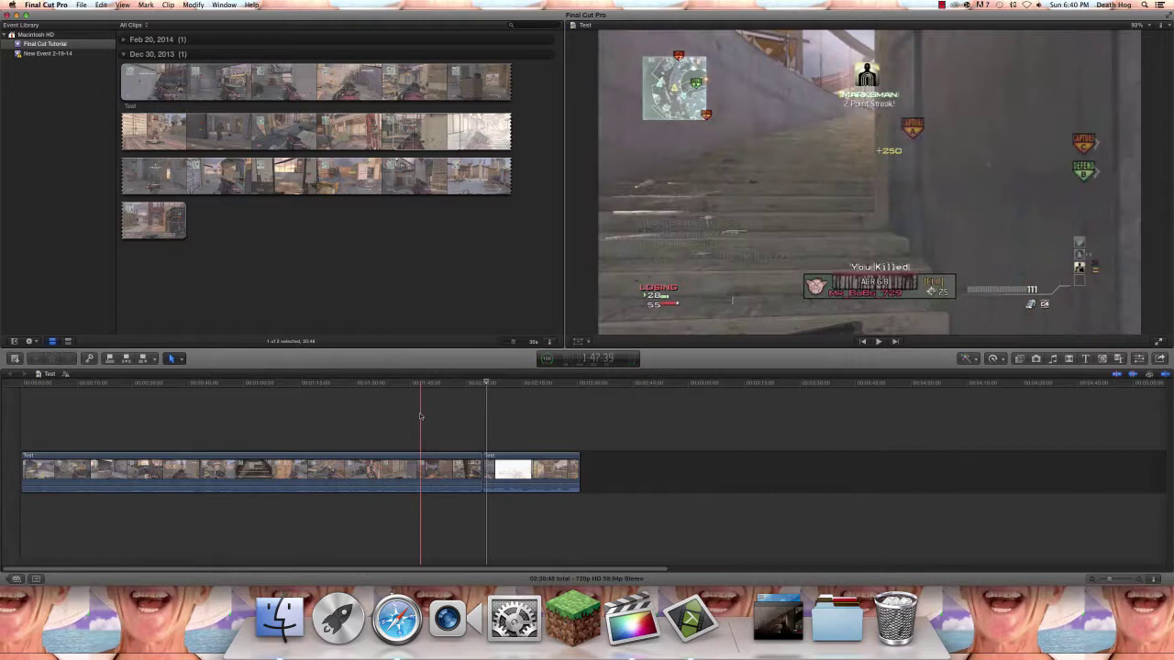
left_click_drag(419, 413, 532, 416)
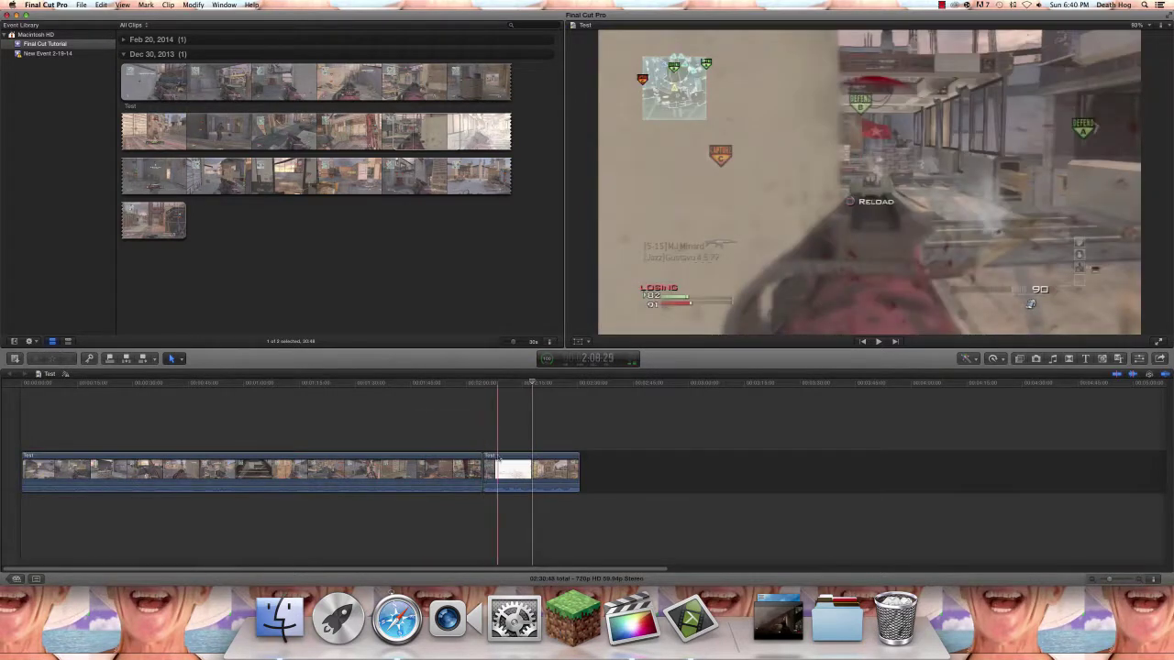
Step: Move the short second clip above the first clip to start at about 1:31, and delete it from the timeline
left_click_drag(496, 466, 472, 377)
left_click_drag(532, 431, 423, 414)
left_click(343, 400)
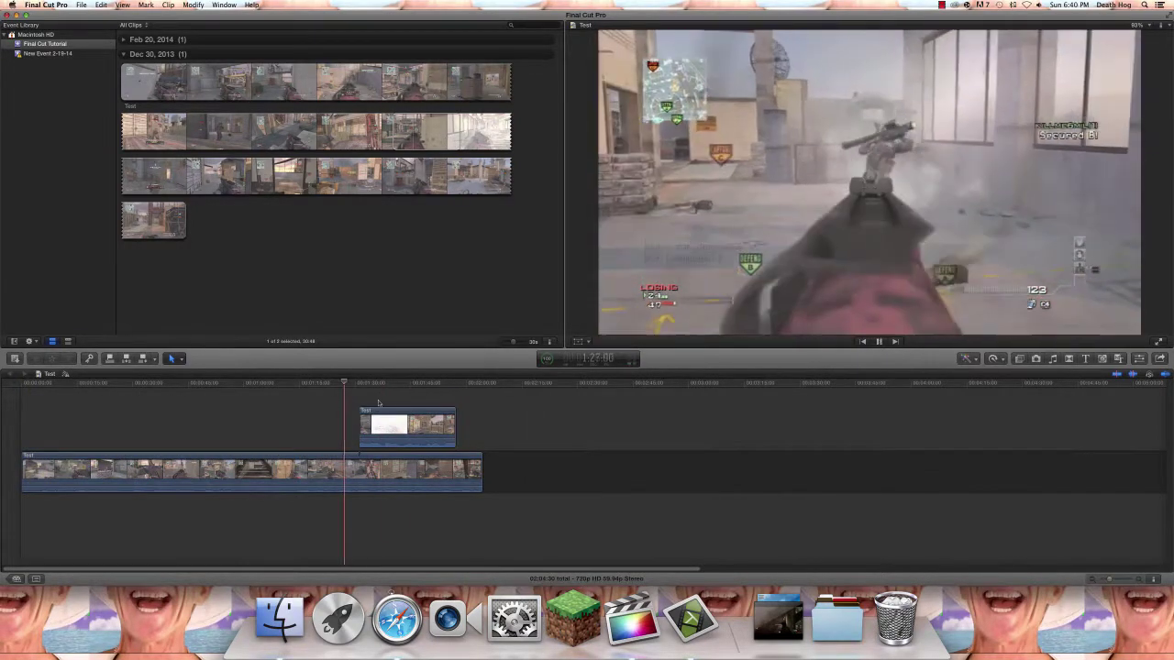
left_click(394, 423)
key("Delete")
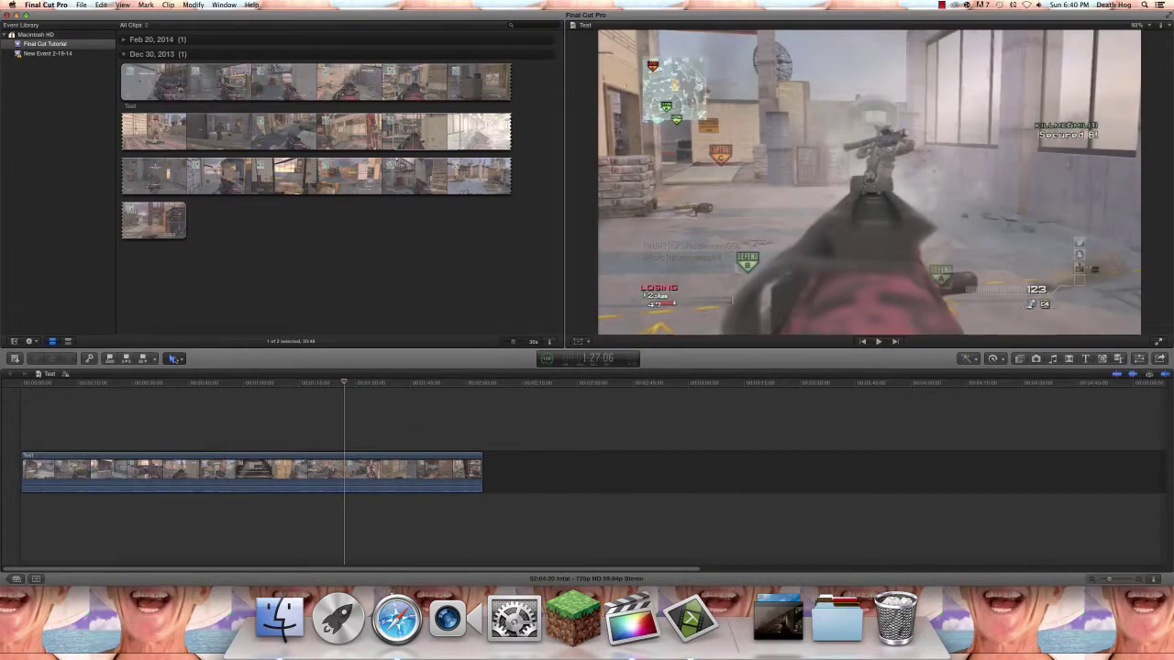
Step: With the Position tool, shift the gameplay clip later in the timeline so it starts at about 1:22
left_click(173, 359)
left_click(202, 401)
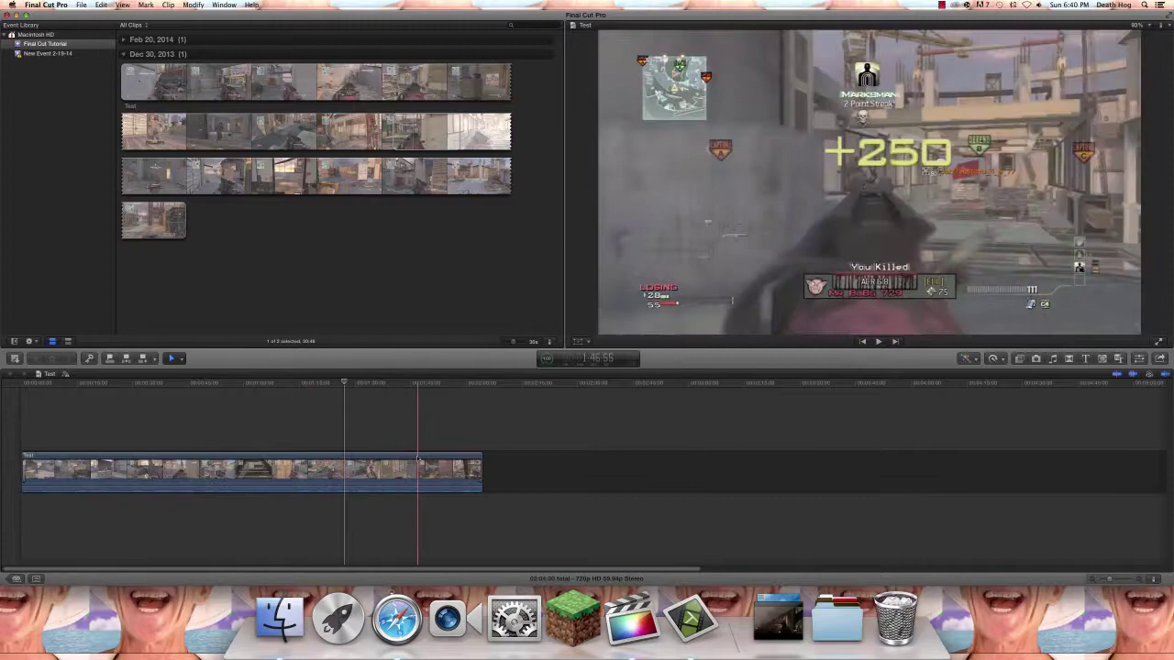
left_click_drag(418, 459, 608, 461)
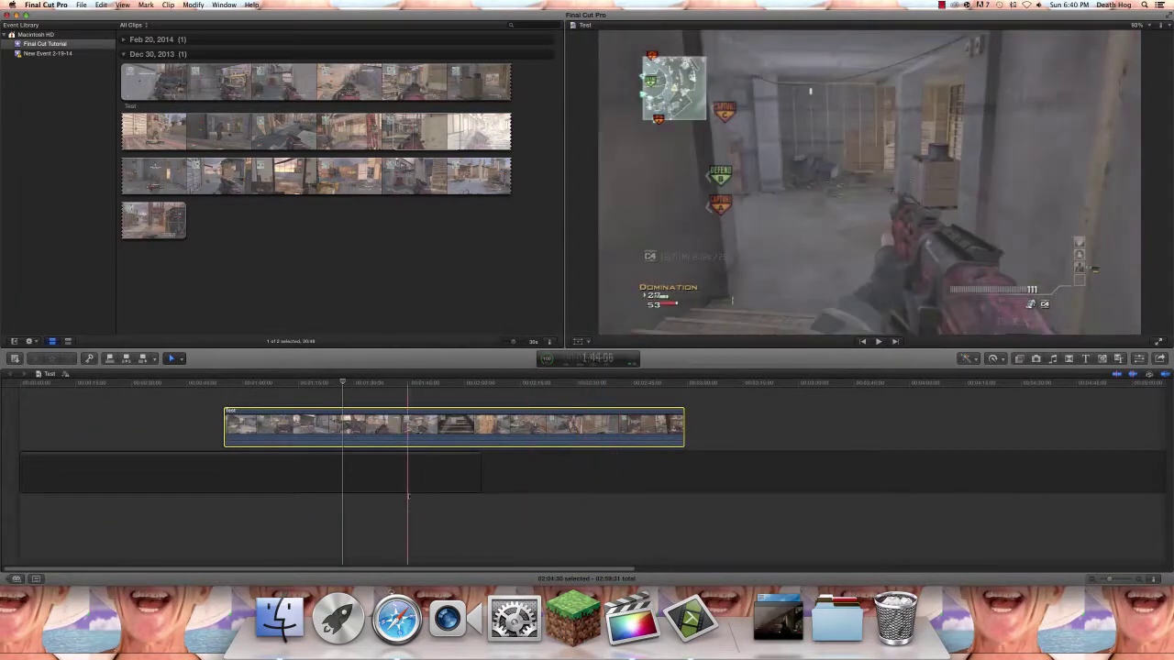
left_click_drag(460, 415, 562, 463)
Step: Delete the gap in front of the gameplay clip, and place the playhead at about 1:25
left_click(300, 422)
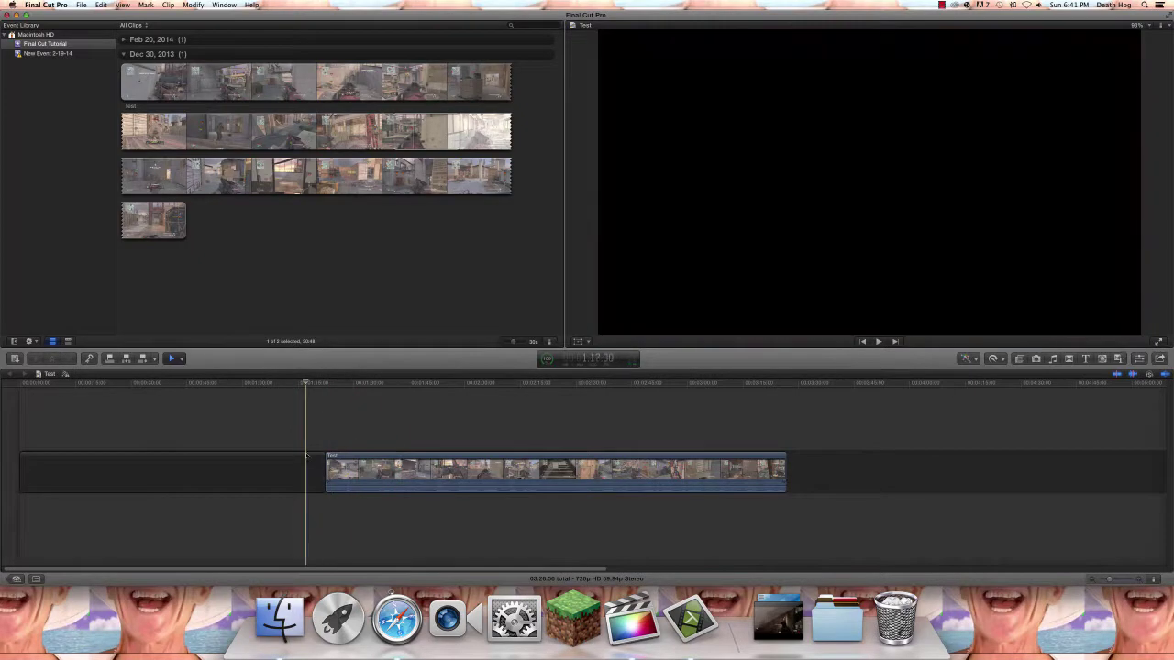
left_click(307, 459)
key("Delete")
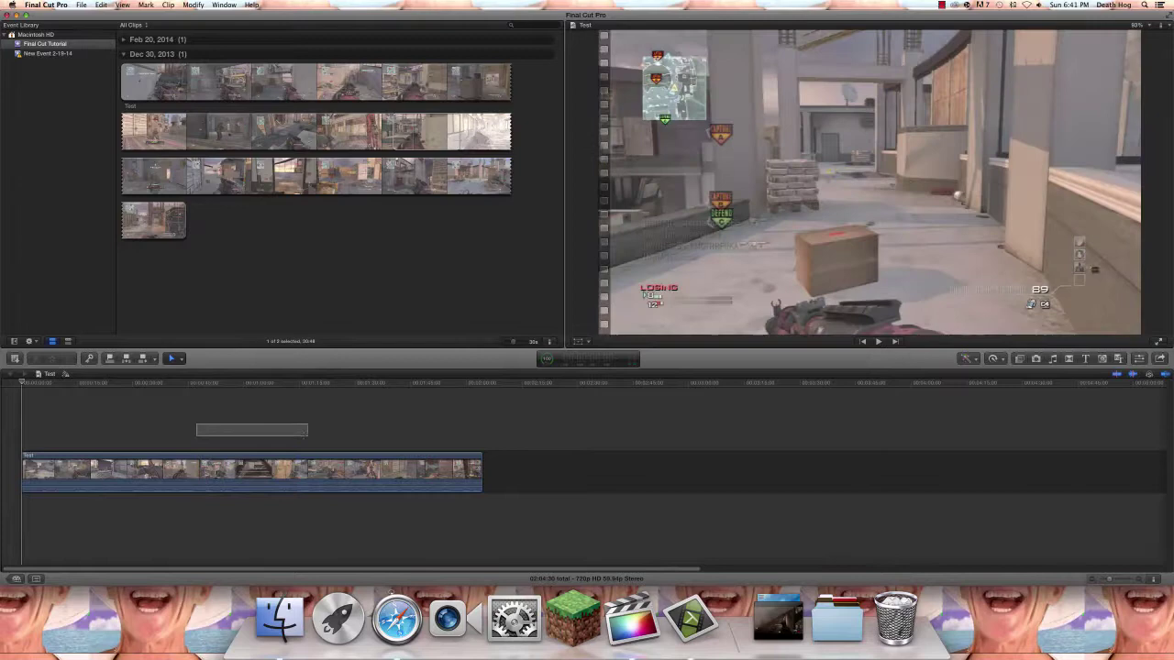
left_click(339, 431)
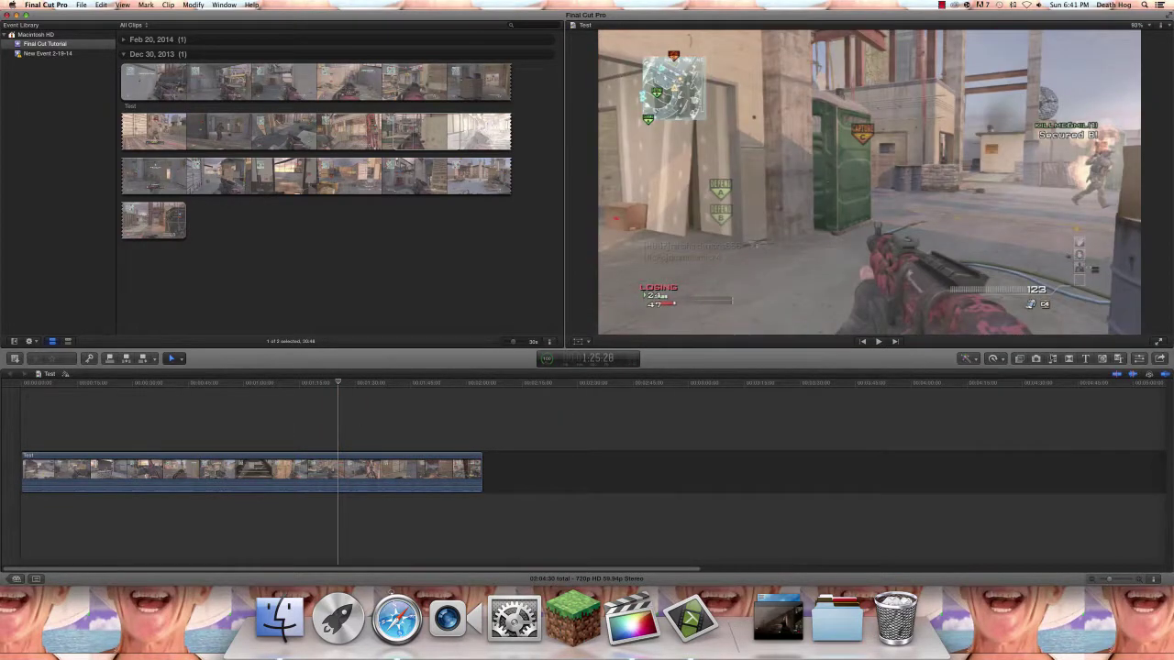
Step: Try out the Assembler title above the gameplay clip, starting at about 0:25, and remove it
left_click(1085, 359)
left_click_drag(1056, 396, 203, 427)
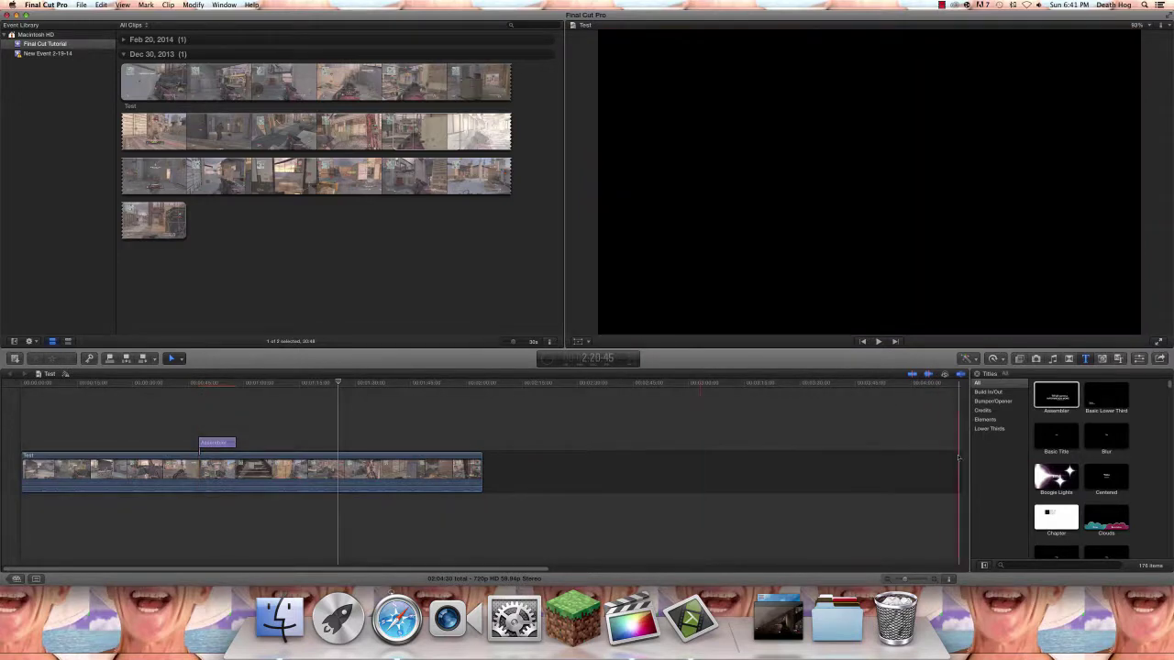
left_click(1088, 359)
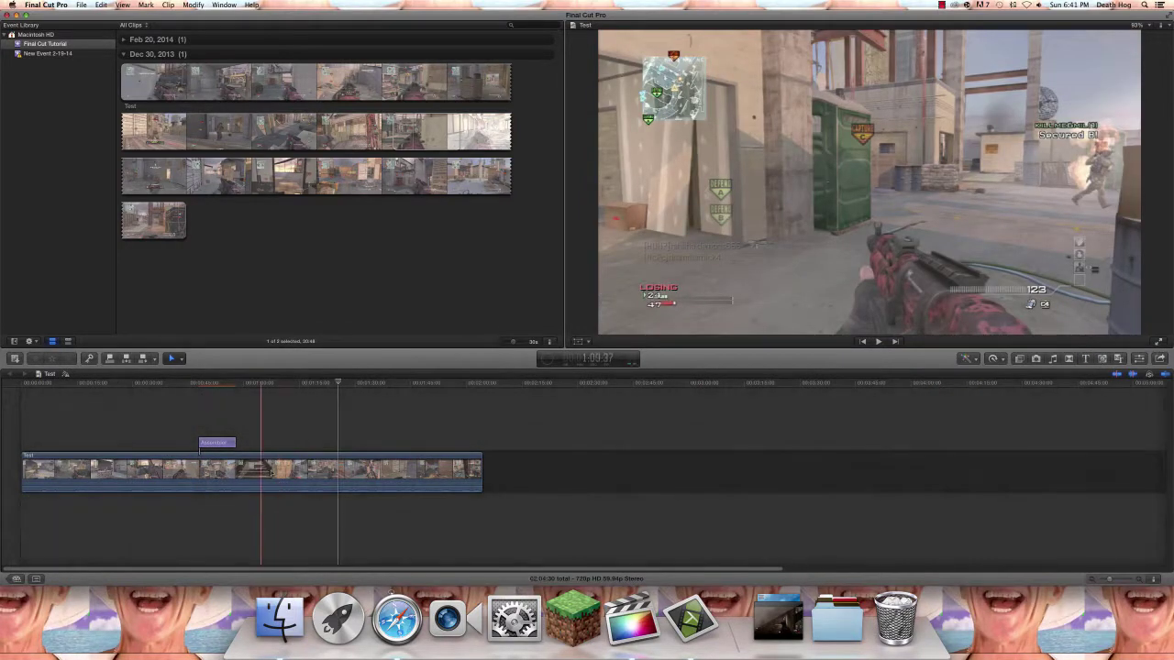
left_click_drag(228, 443, 147, 431)
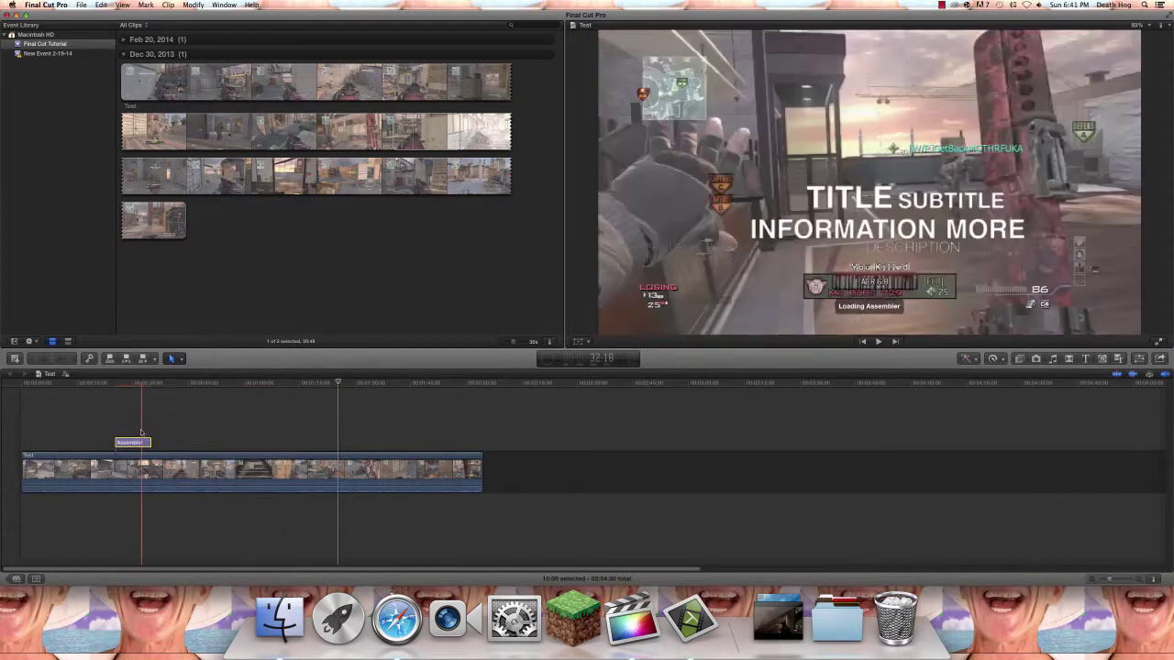
key("Delete")
Step: With the Range Selection tool, mark a range of the browser clip and raise the timeline clip's volume from about 0:25 to 1:23
left_click(176, 359)
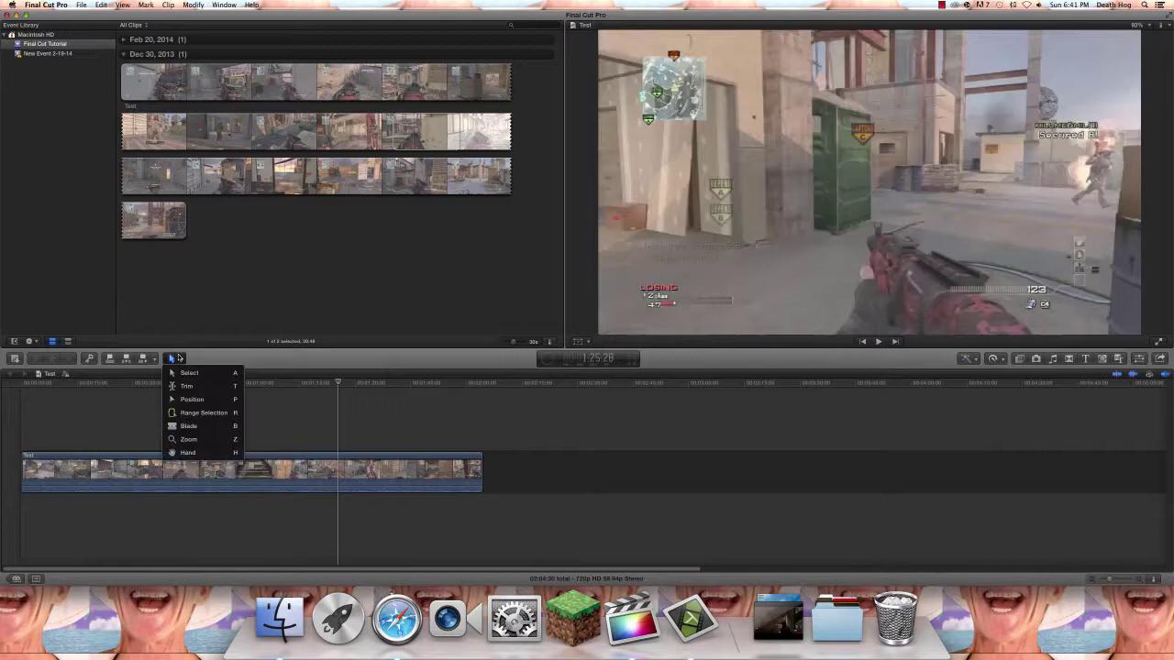
left_click(199, 411)
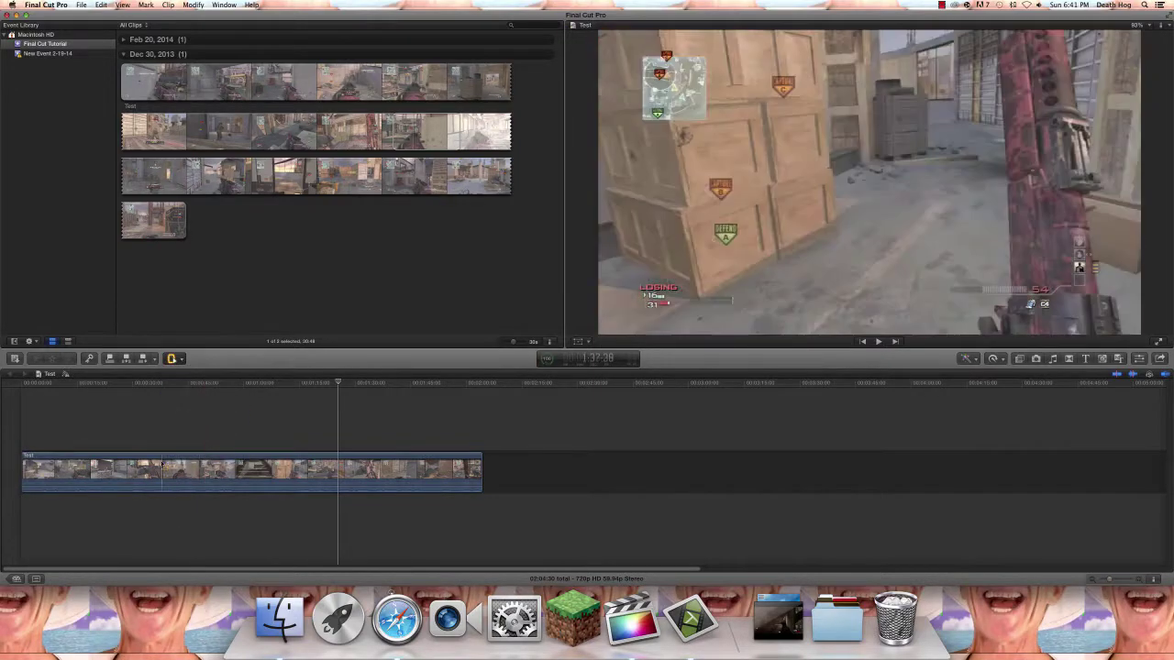
left_click_drag(225, 175, 361, 176)
left_click_drag(141, 470, 293, 480)
left_click(228, 408)
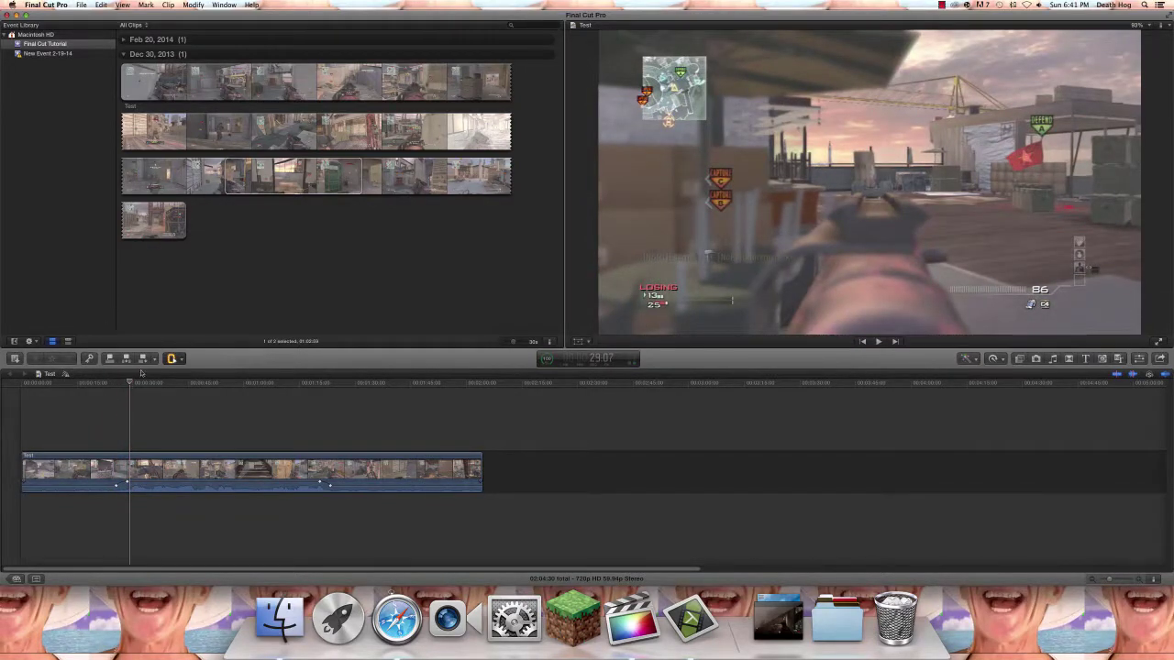
Step: Cut the gameplay clip with the Blade tool at about 0:16 and 0:25
left_click(171, 358)
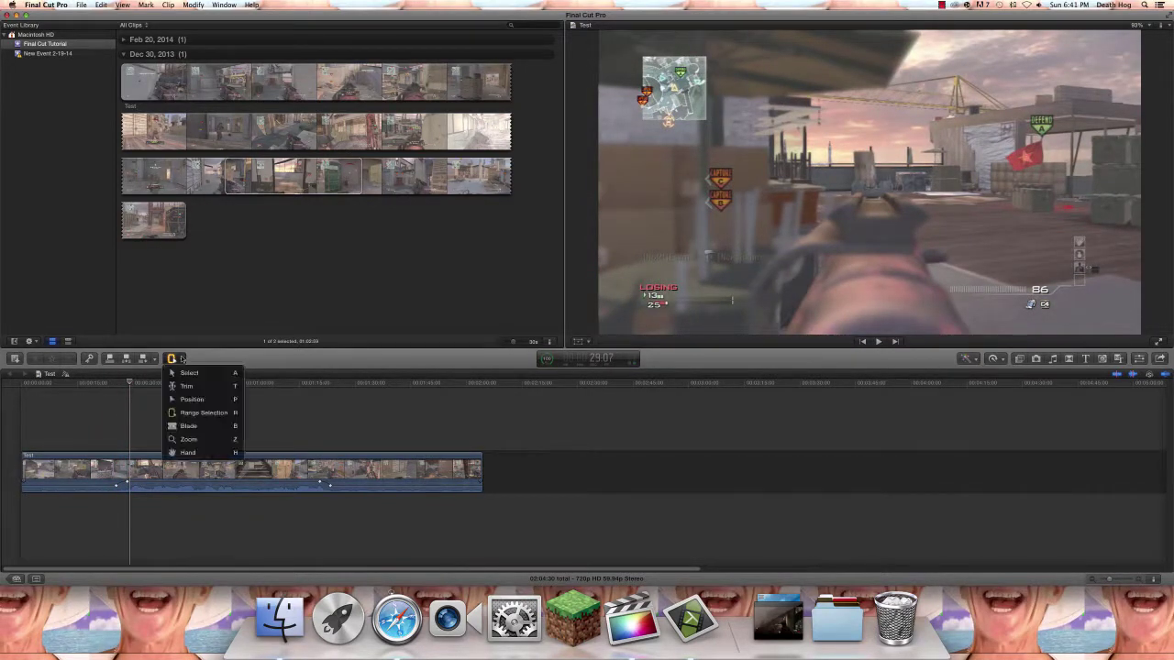
left_click(200, 426)
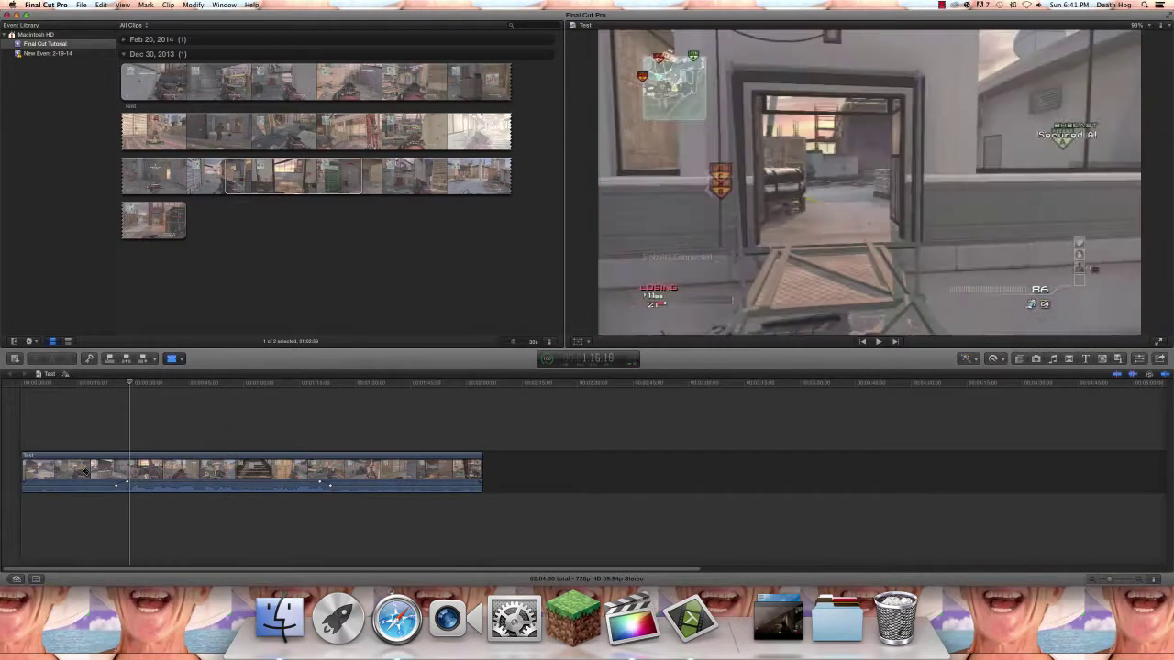
left_click(83, 471)
left_click(116, 470)
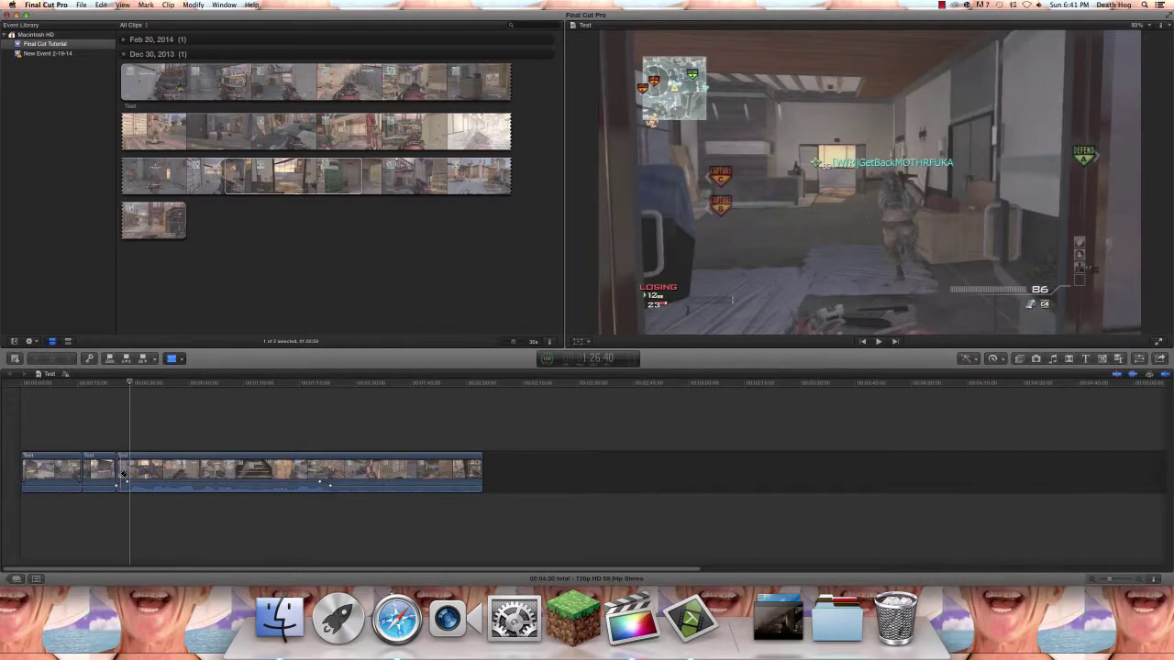
Step: With the Select tool, select the short section between the two cuts and try moving it in the timeline
key("a")
mouse_move(100, 470)
left_mouse_down()
mouse_move(174, 417)
mouse_move(196, 429)
mouse_move(199, 446)
mouse_move(119, 439)
mouse_move(96, 466)
left_mouse_up()
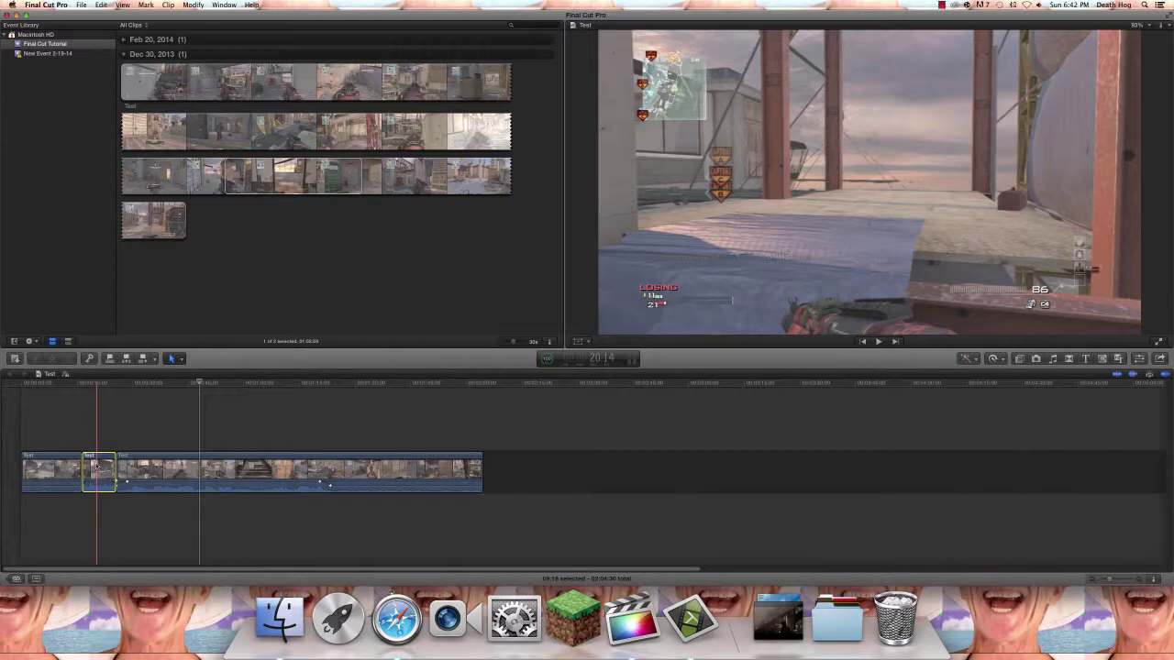
left_click(103, 424)
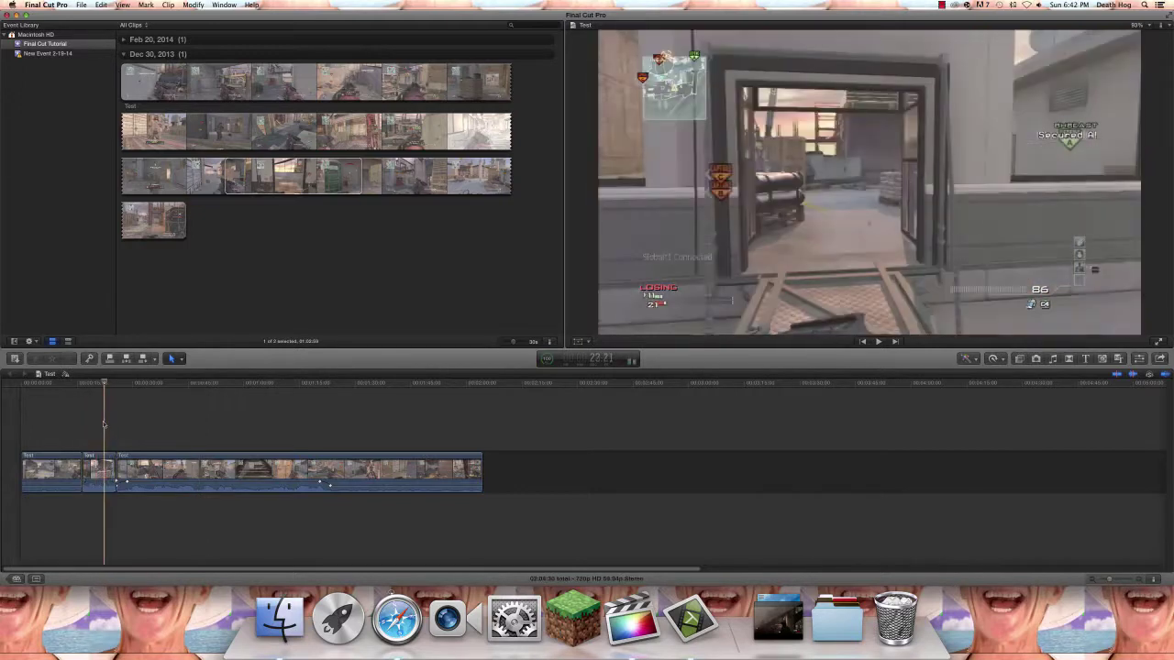
left_click_drag(104, 439, 72, 419)
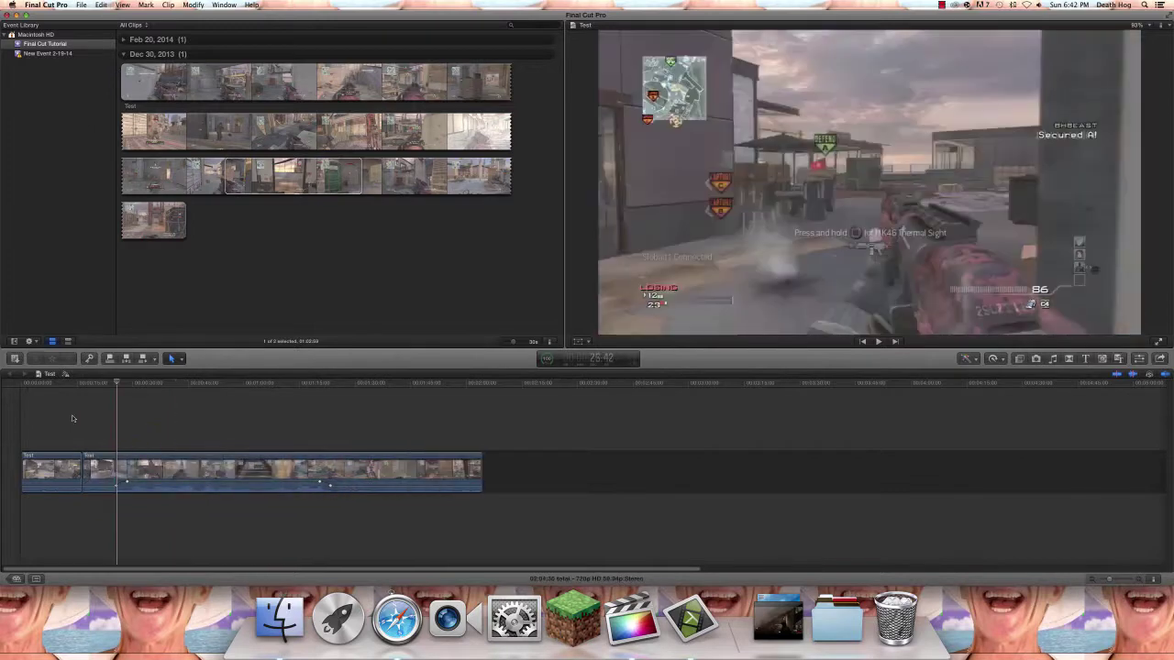
Step: Undo the move of the short section and both Blade cuts, stepping back and forth through the edit history
key("Up")
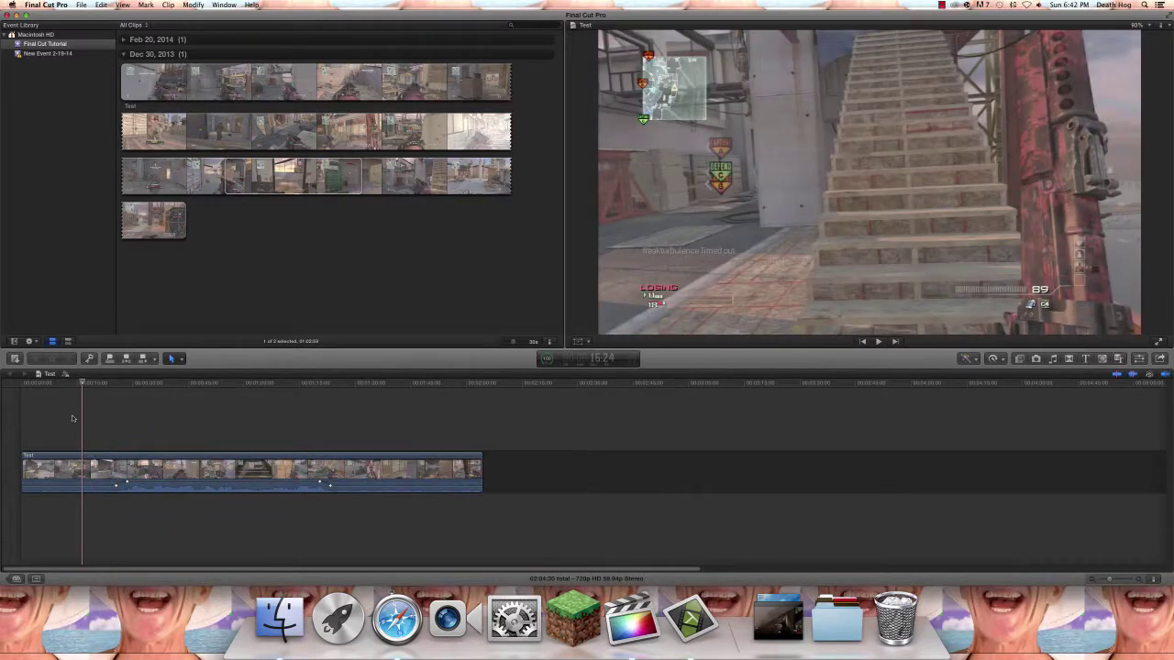
key("shift+super+z")
key("shift+super+z")
key("shift+super+z")
key("super+z")
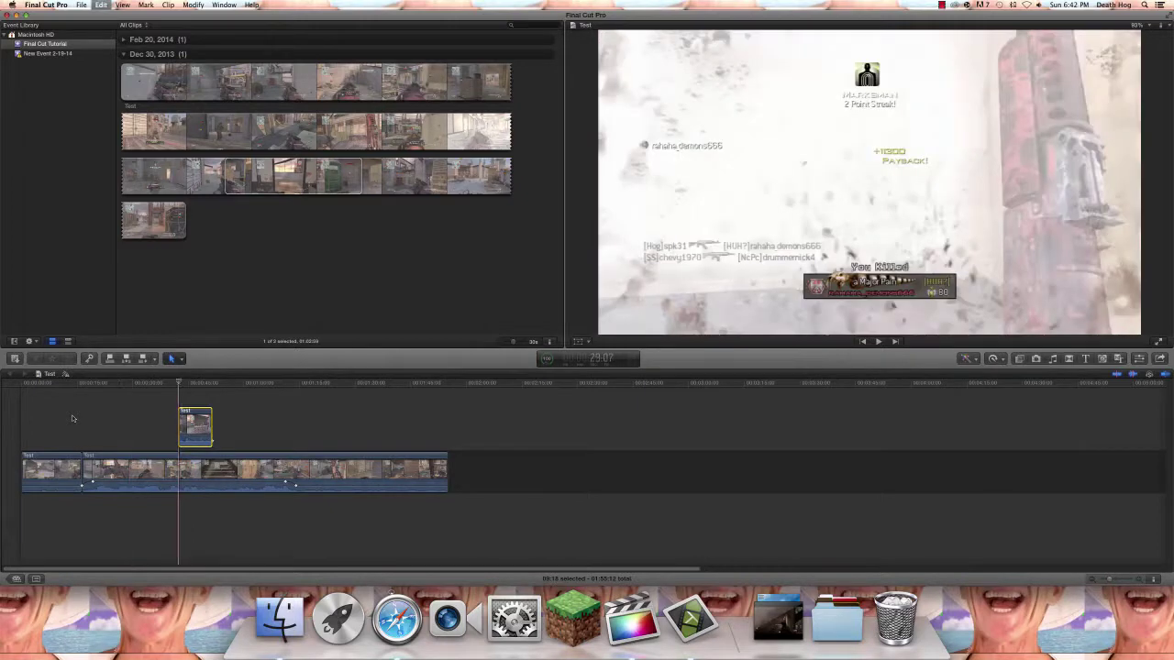
key("super+z")
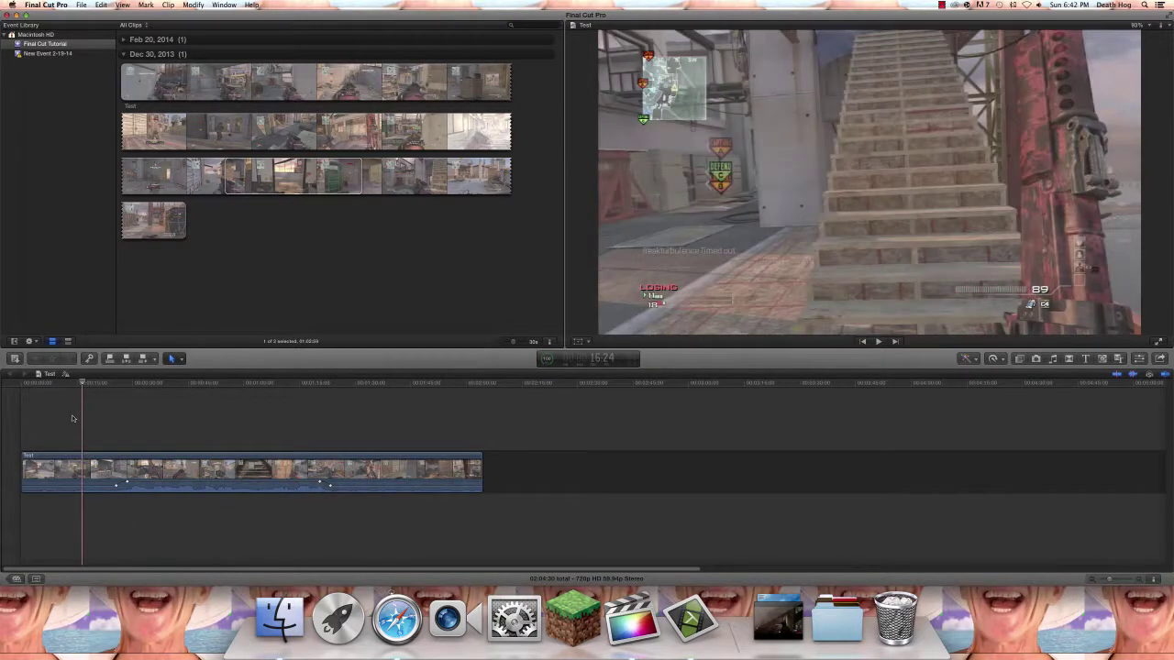
Step: Activate the Hand tool and try carrying the marked range of the browser clip to the timeline
left_click(182, 359)
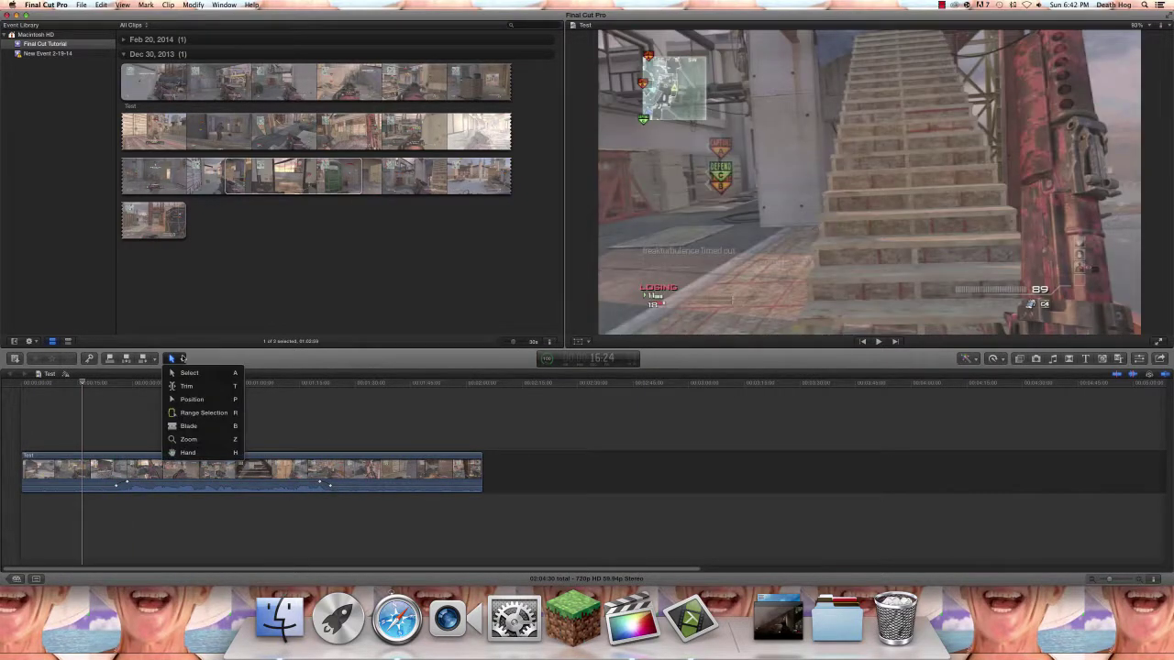
left_click(216, 453)
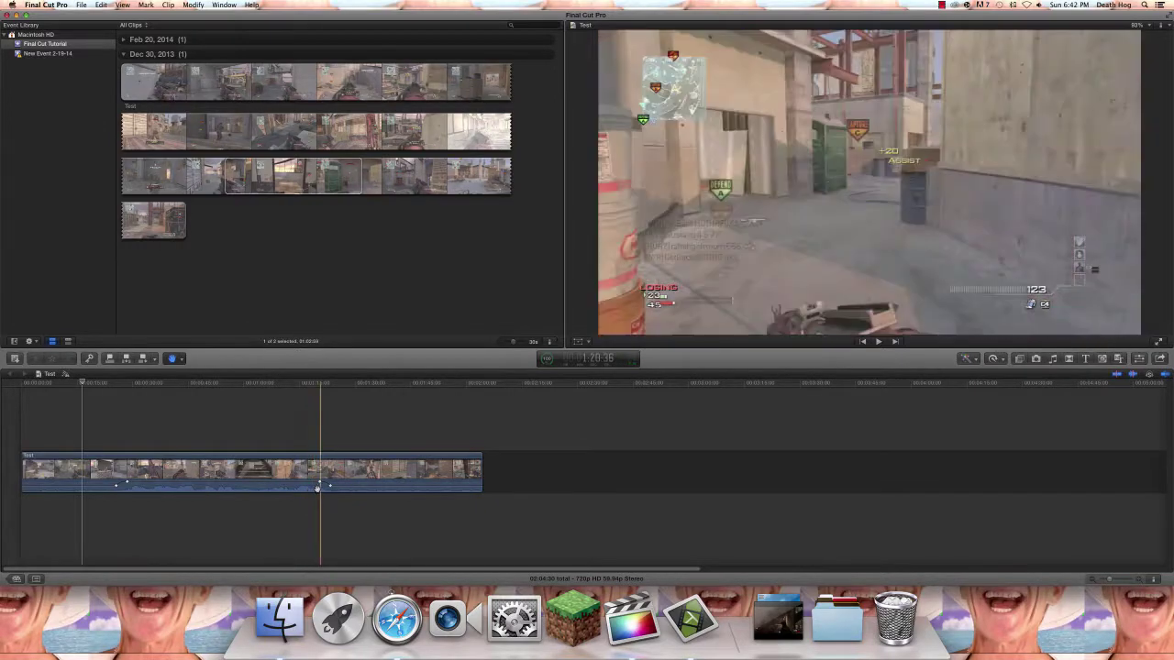
left_click(258, 182)
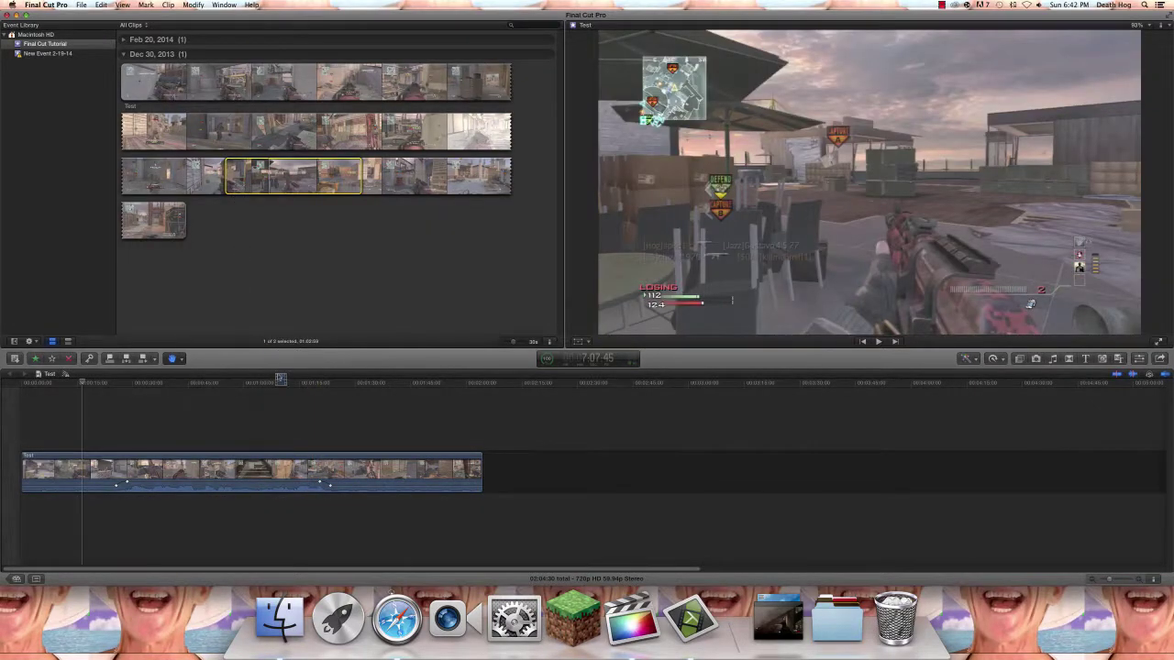
left_click_drag(278, 377, 231, 212)
Step: Raise the audio level of the gameplay clip's opening section to 6 dB
left_click(89, 414)
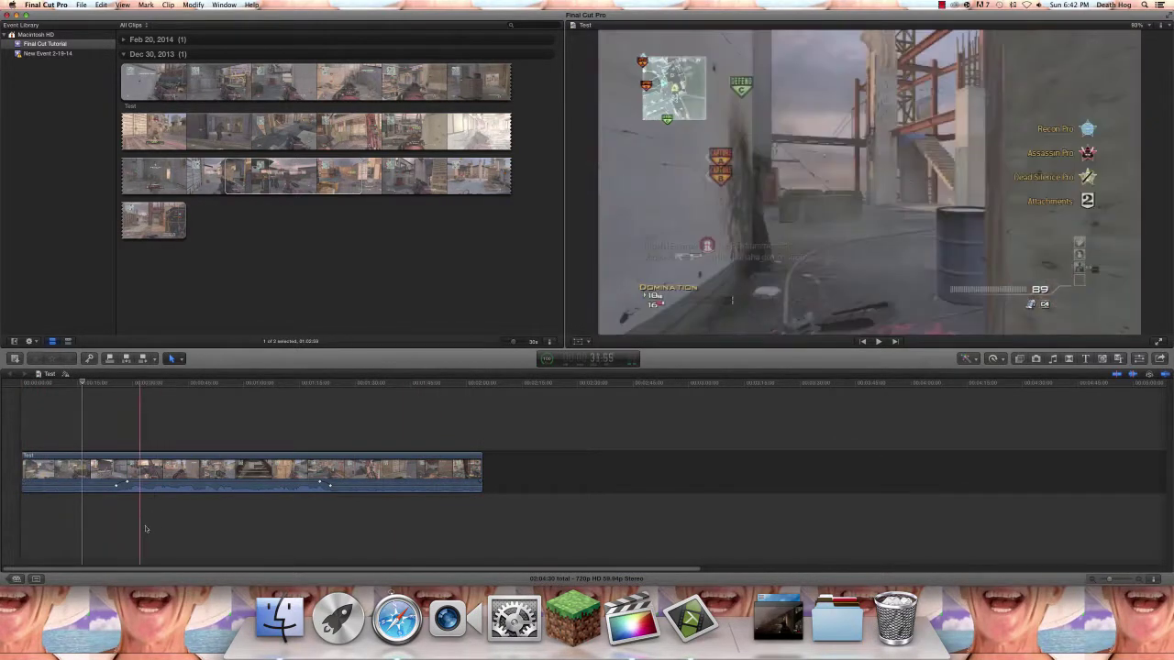
left_click_drag(54, 482, 54, 480)
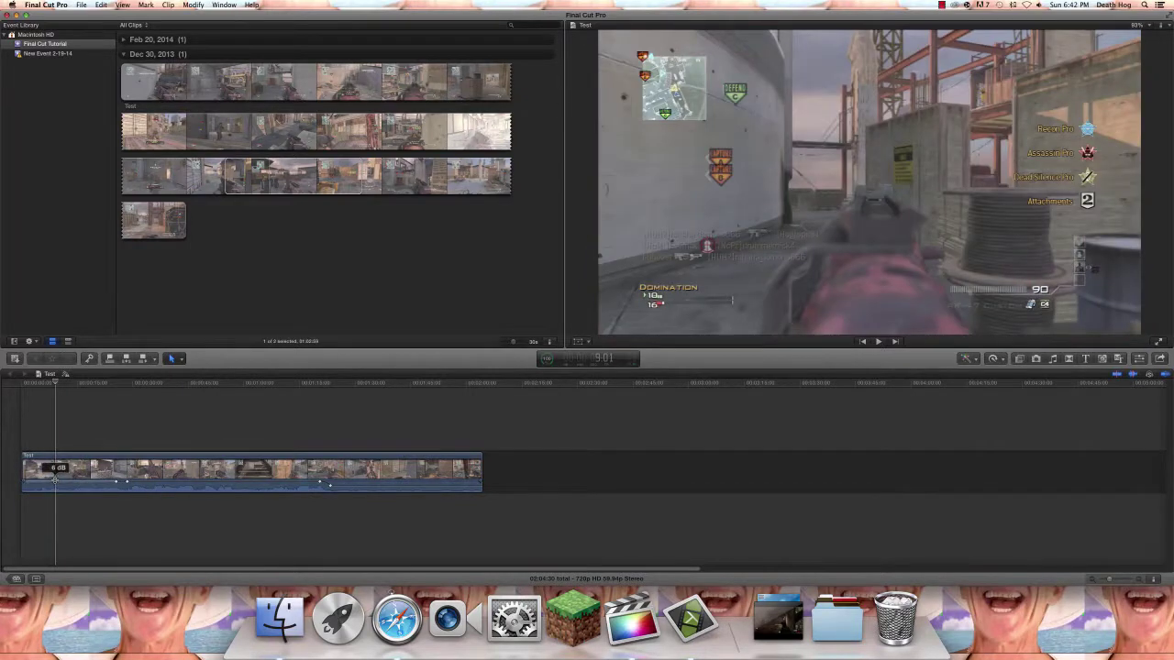
Step: Insert about 6 seconds from the start of the Battlefield clip in New Event 2-19-14 before the gameplay clip
left_click(106, 89)
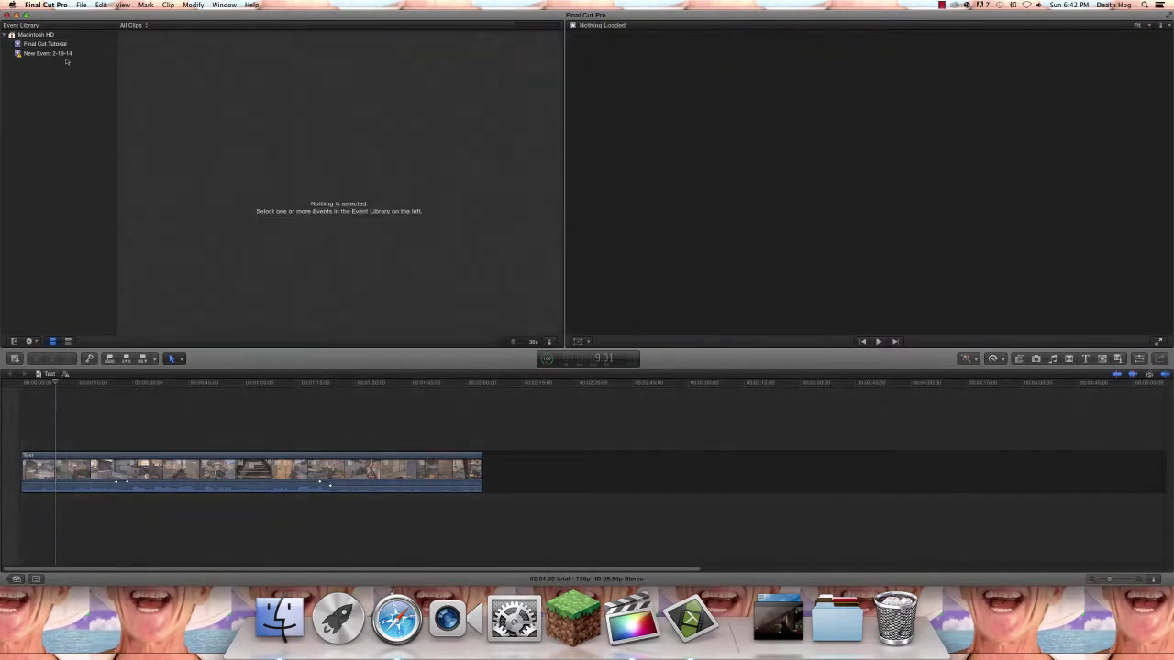
left_click(50, 53)
left_click(123, 54)
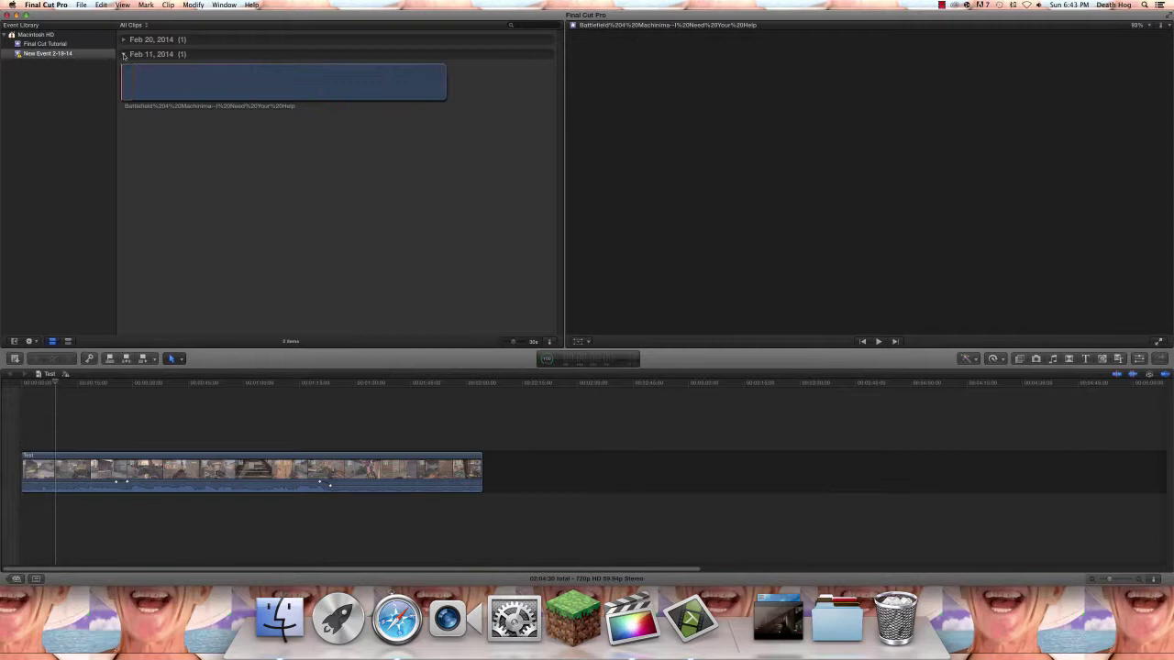
left_click_drag(130, 79, 22, 472)
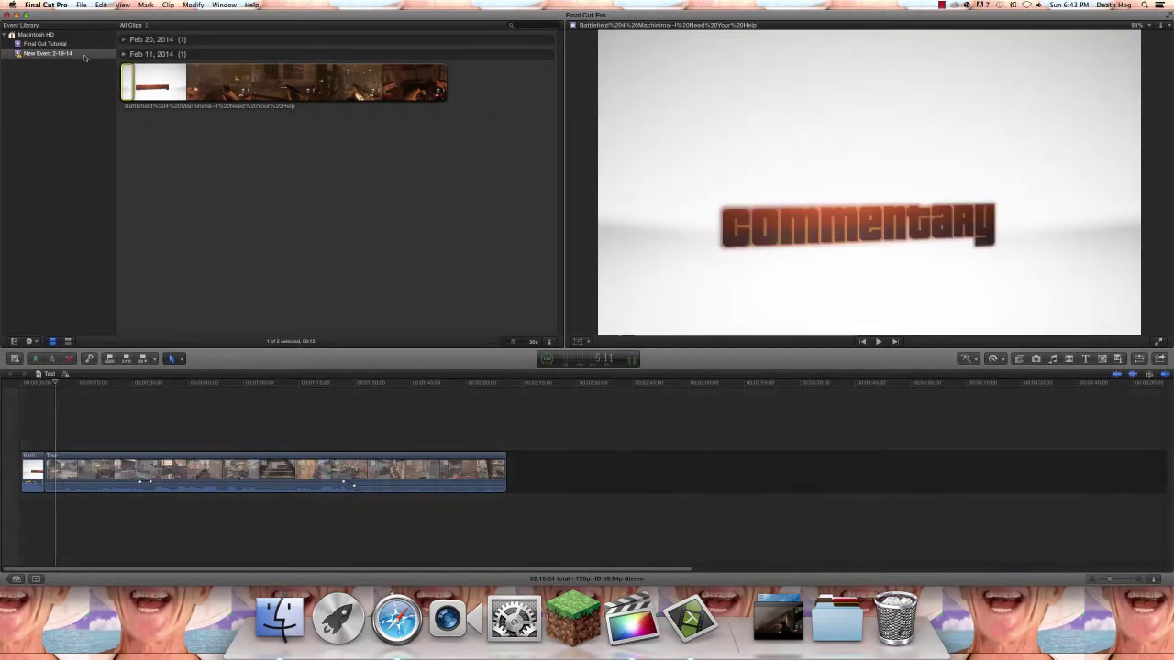
Step: Reopen the Final Cut Tutorial event and play the timeline from the start through the inserted intro
left_click(44, 43)
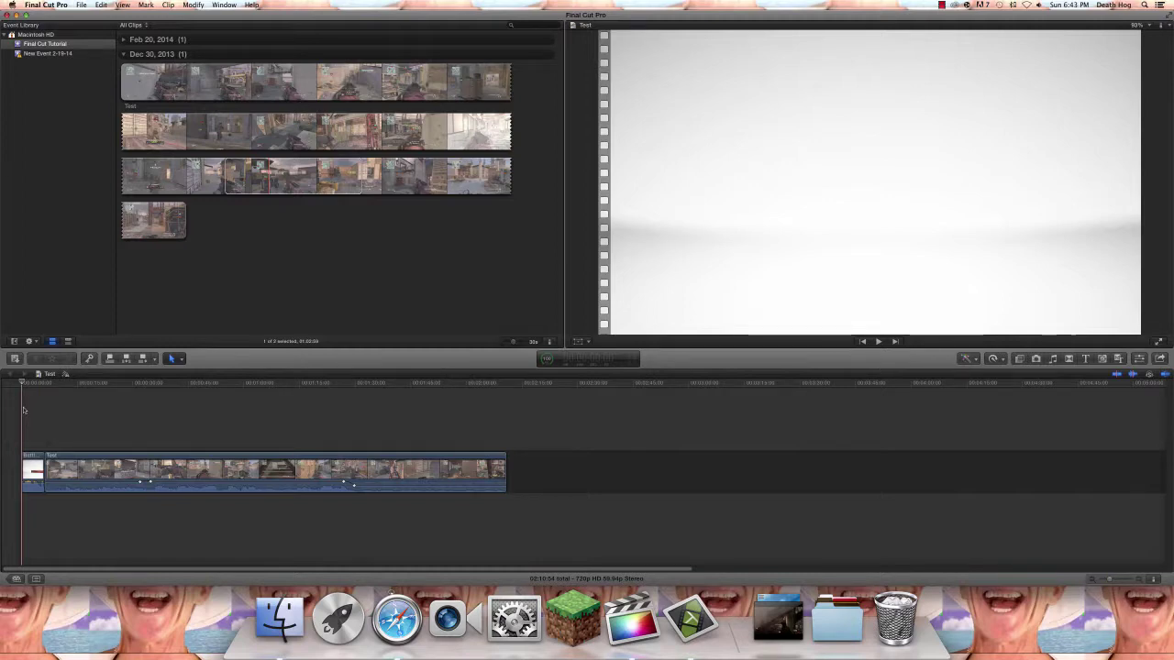
key("space")
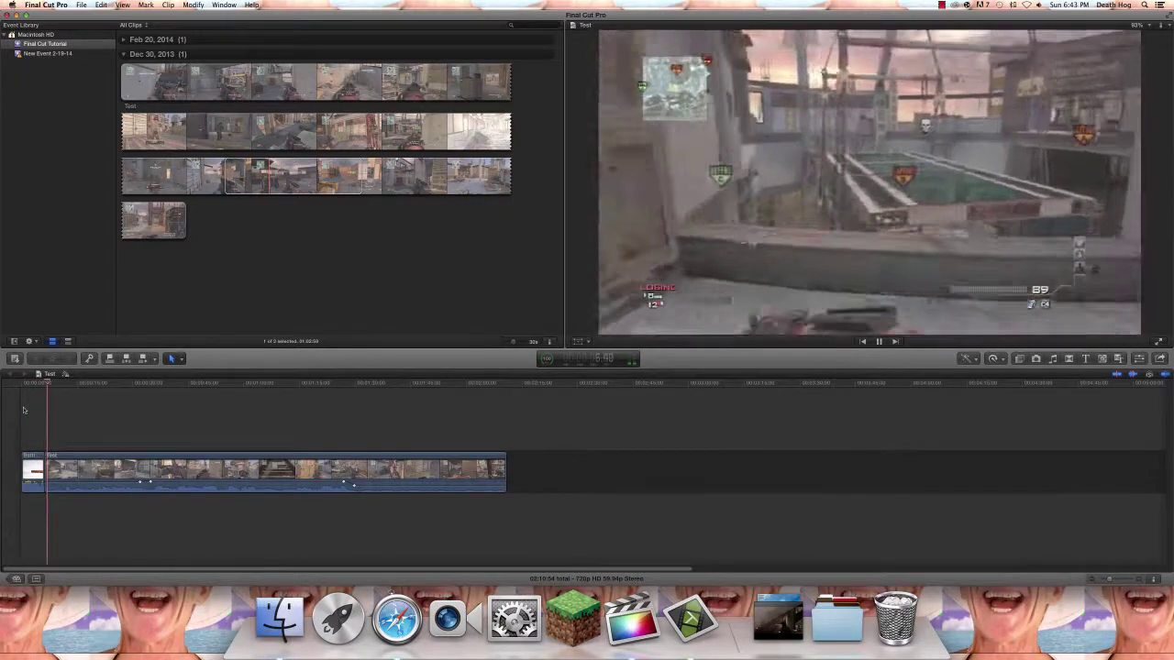
Step: Cut about 28 seconds off the start of the gameplay clip and play across the join with the intro
key("space")
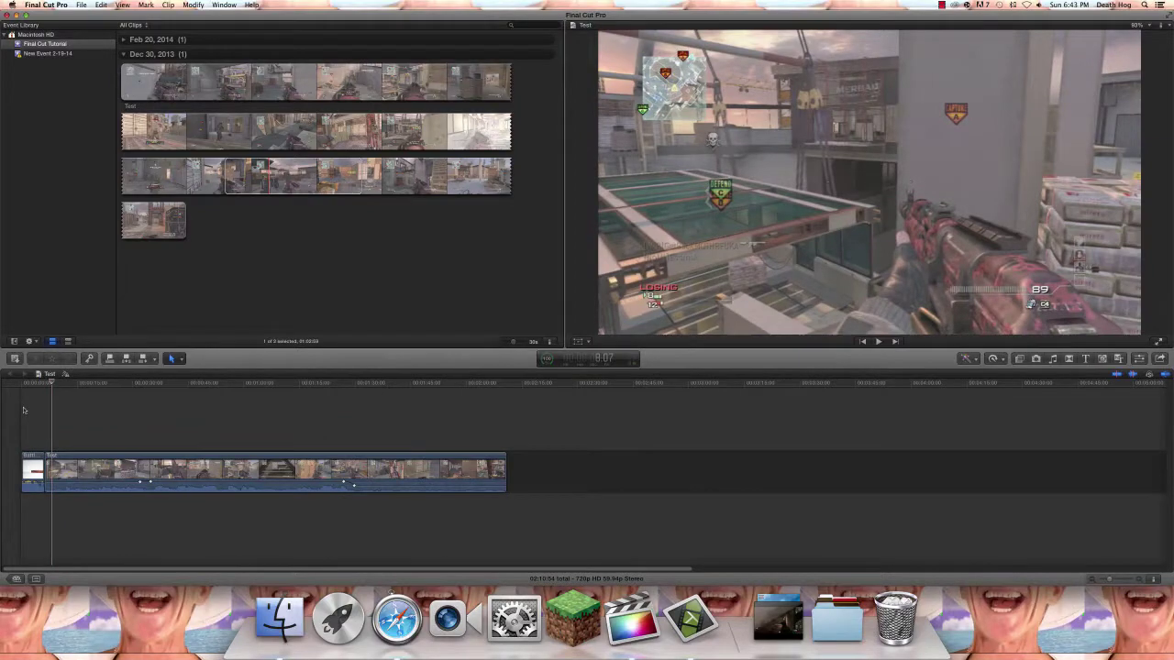
left_click(153, 461)
key("a")
left_click_drag(131, 394, 113, 487)
key("BackSpace")
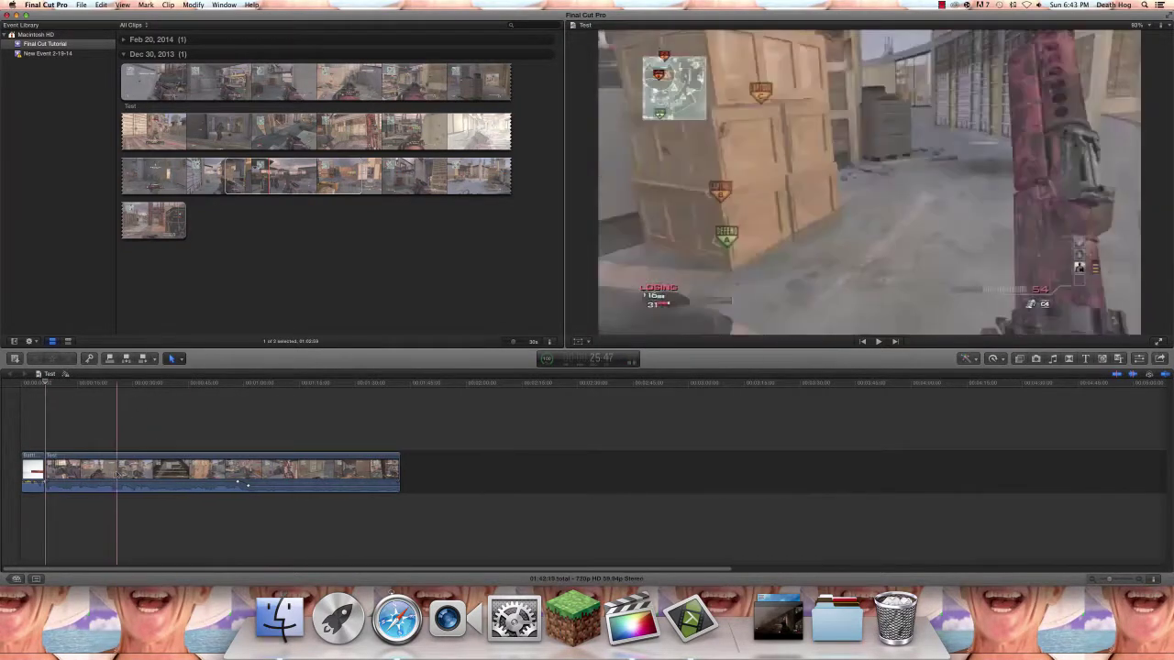
key("space")
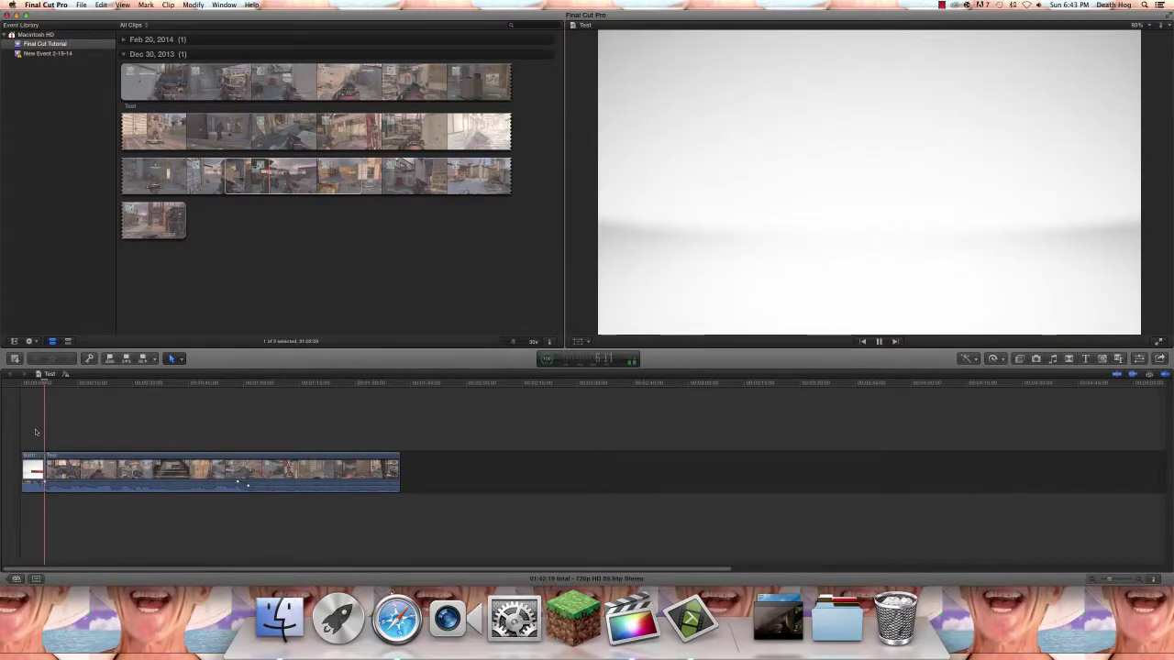
key("space")
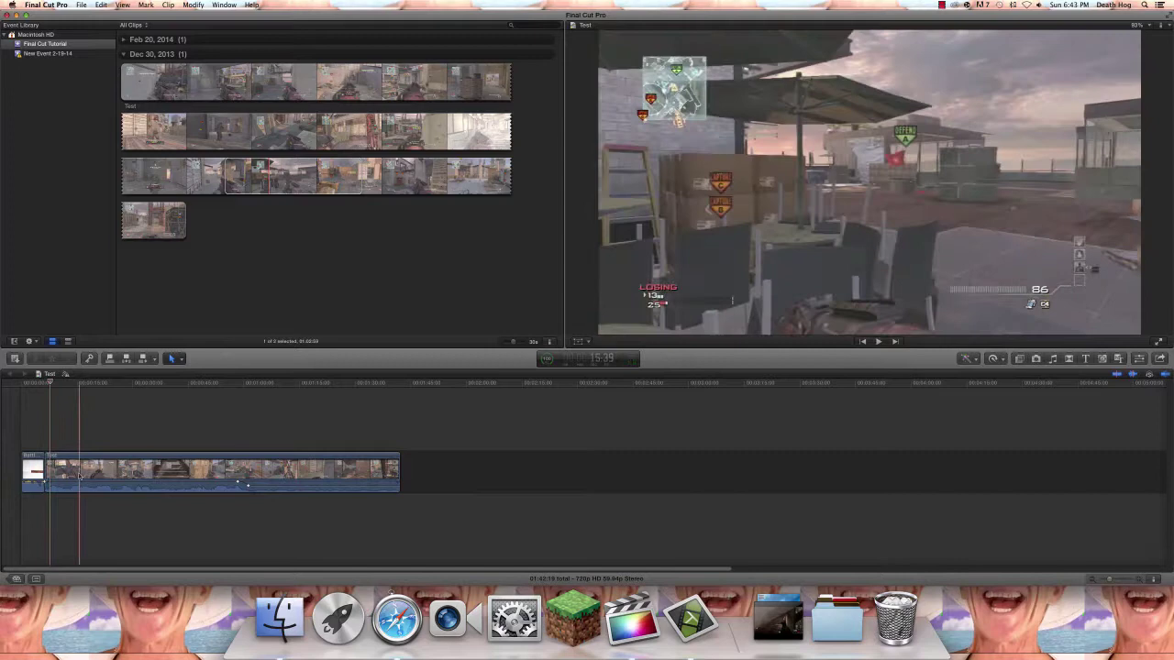
Step: Zoom the timeline in and raise the clip height in Clip Appearance to nearly its maximum
left_click_drag(1123, 578, 1124, 582)
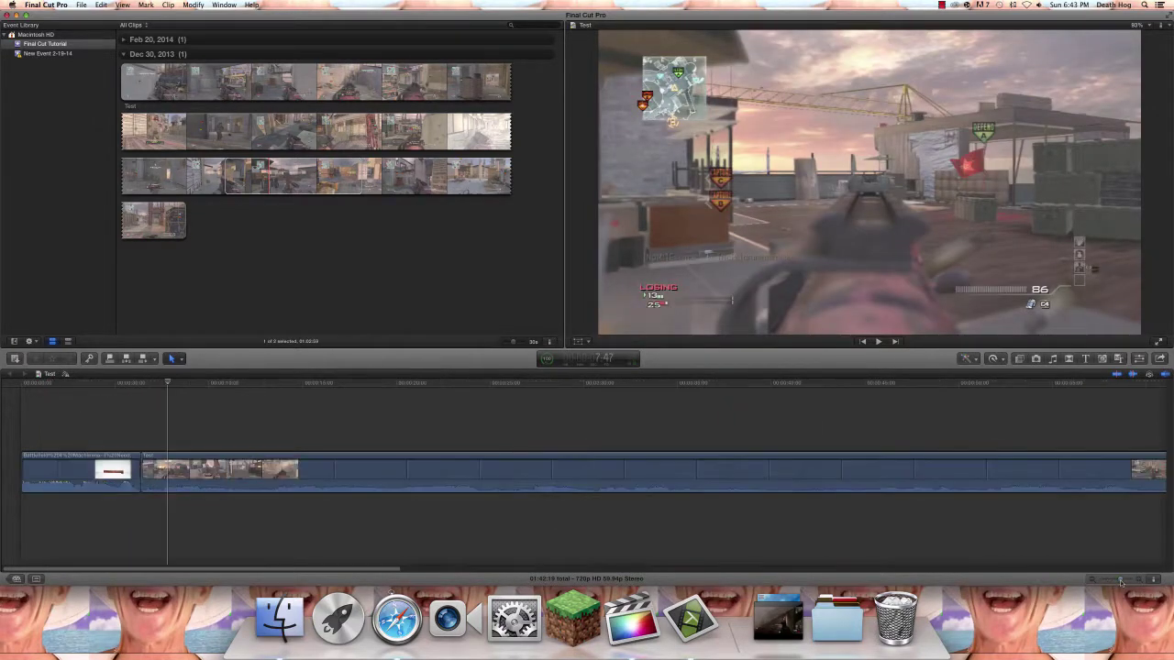
left_click(1154, 579)
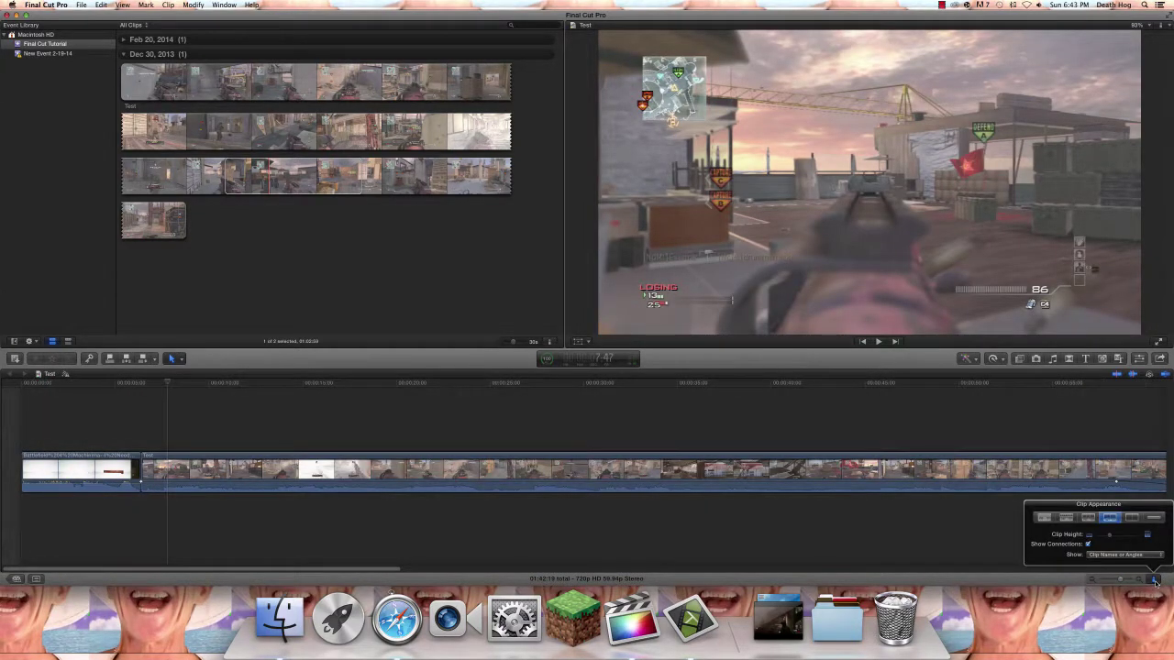
left_click(1154, 580)
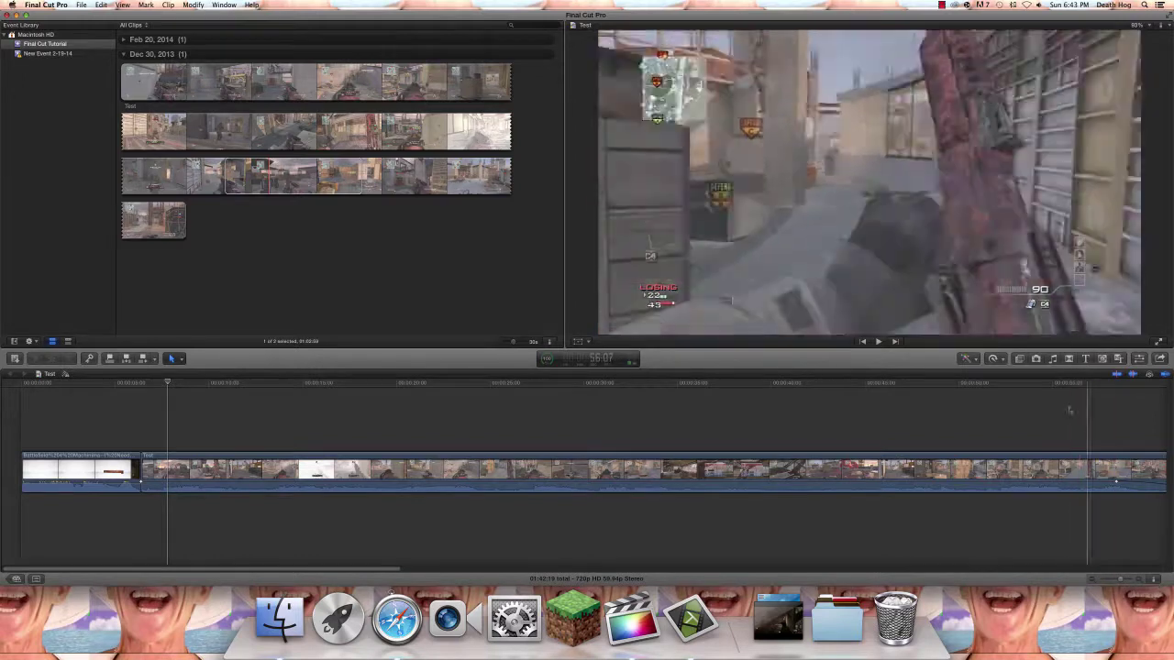
left_click(1154, 579)
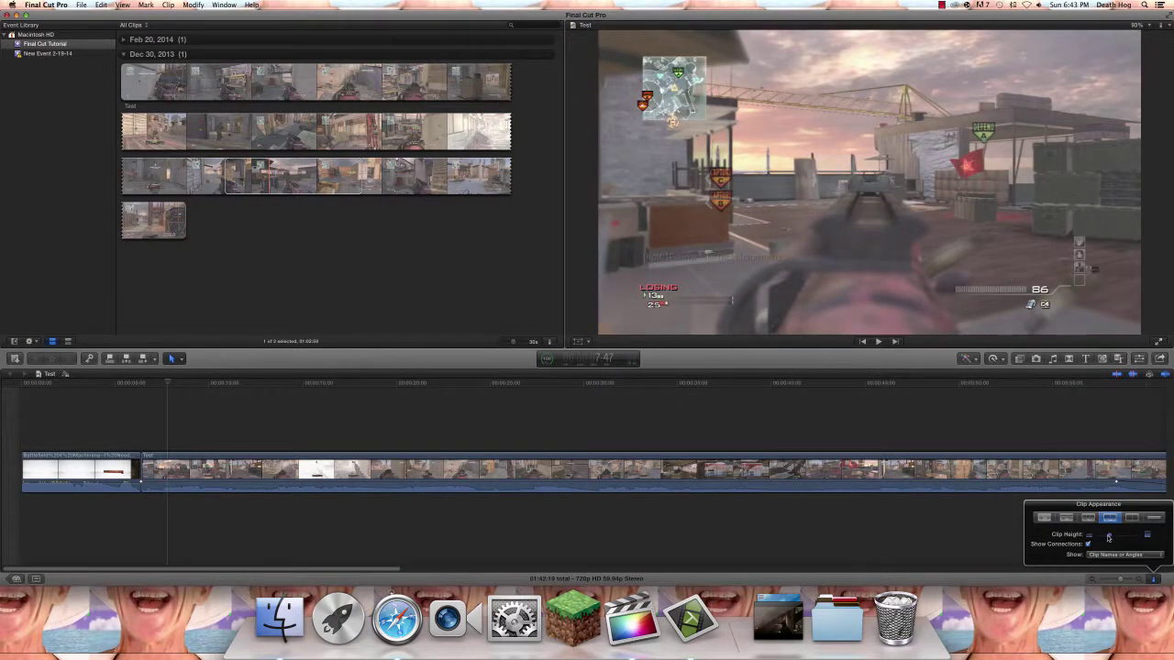
mouse_move(1133, 537)
left_mouse_down()
mouse_move(1117, 540)
mouse_move(1138, 540)
left_mouse_up()
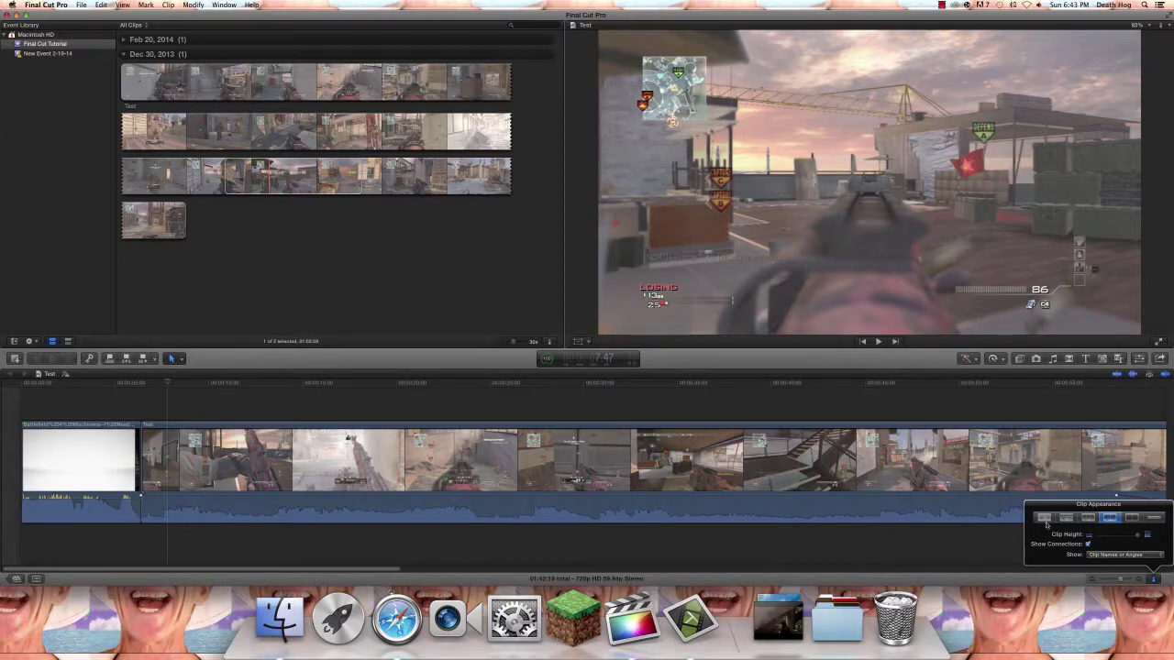
Step: Try the filmstrip-only, name-only, larger-waveform and waveform-only clip styles, then restore large filmstrips with small waveforms
left_click(1131, 517)
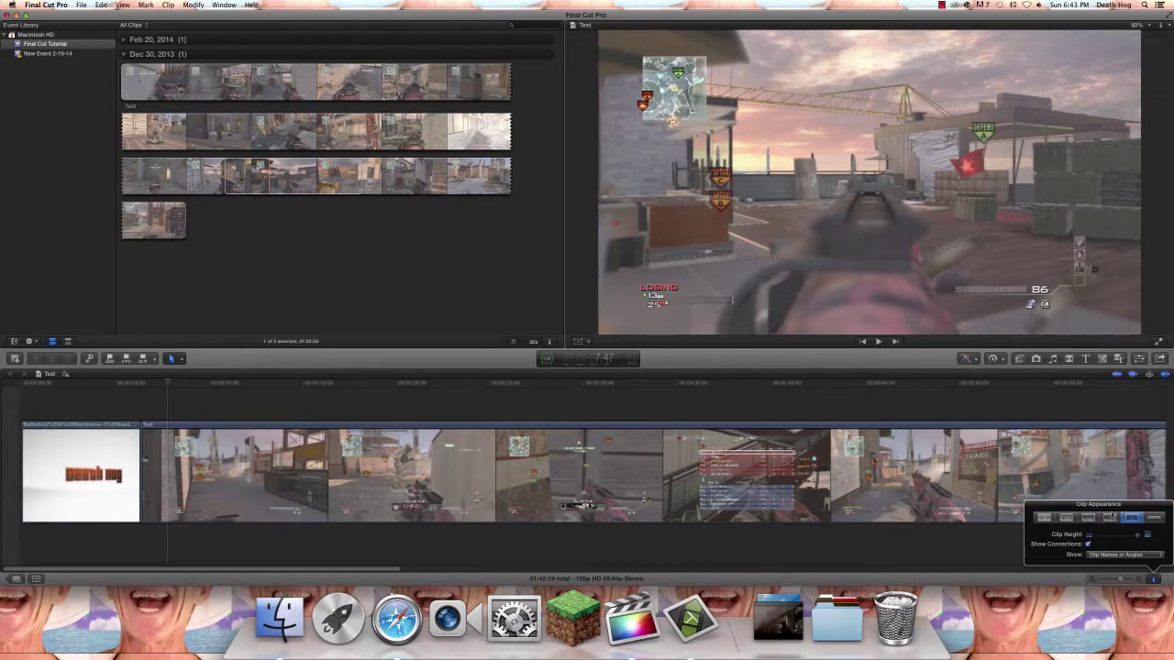
left_click(1154, 518)
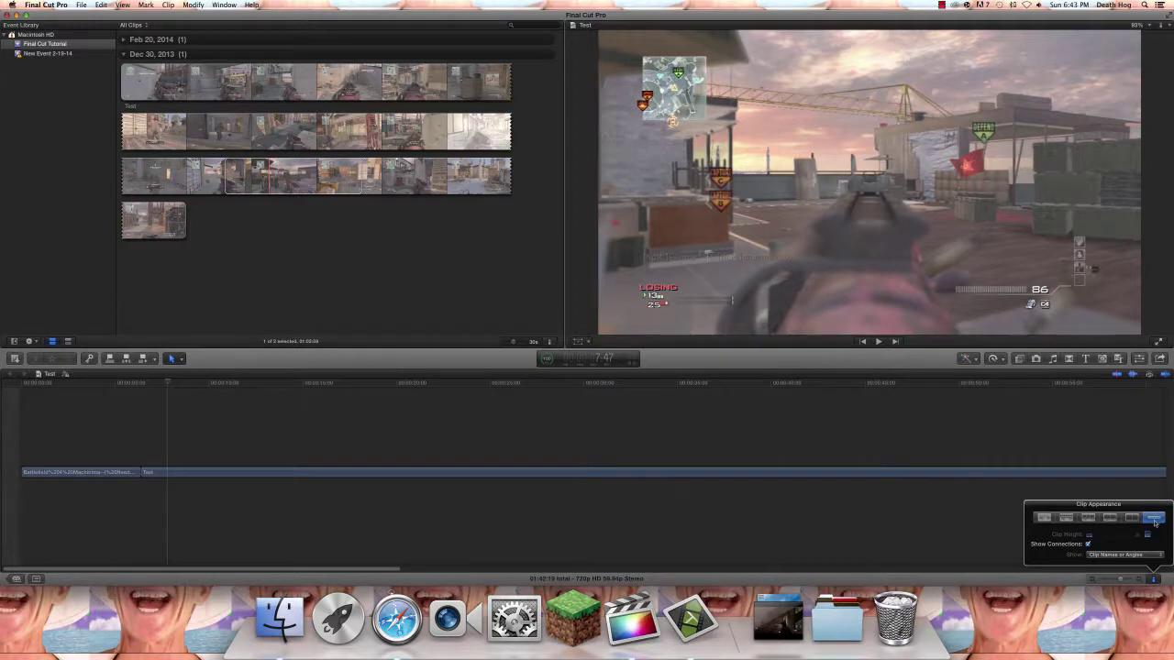
left_click(1089, 520)
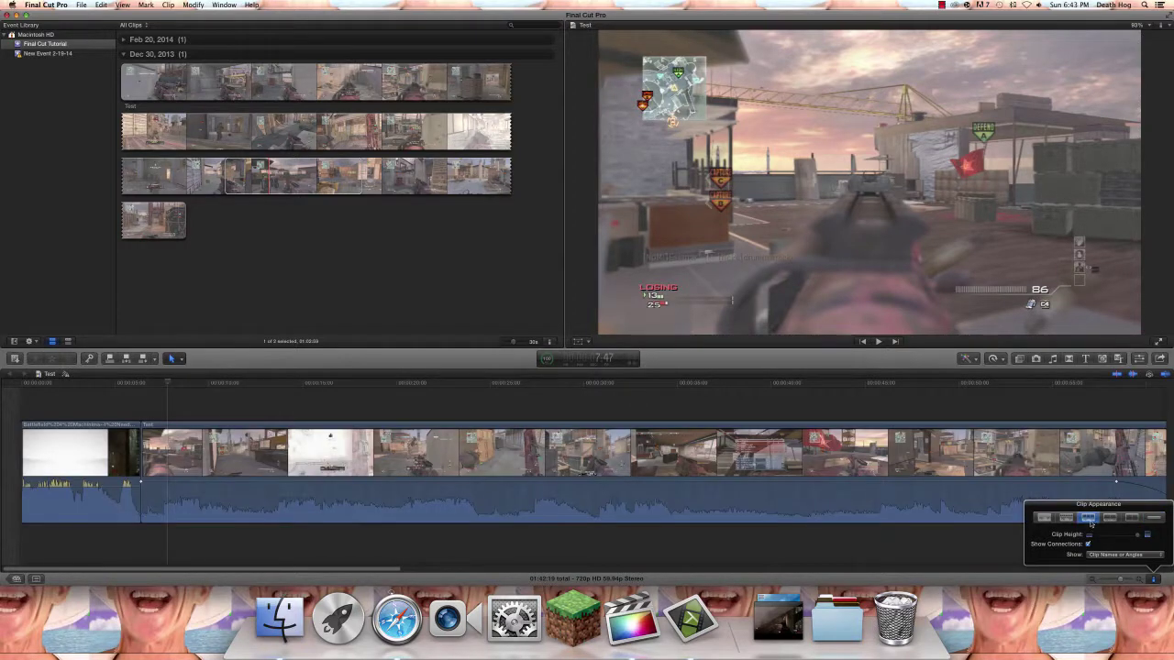
left_click(1109, 519)
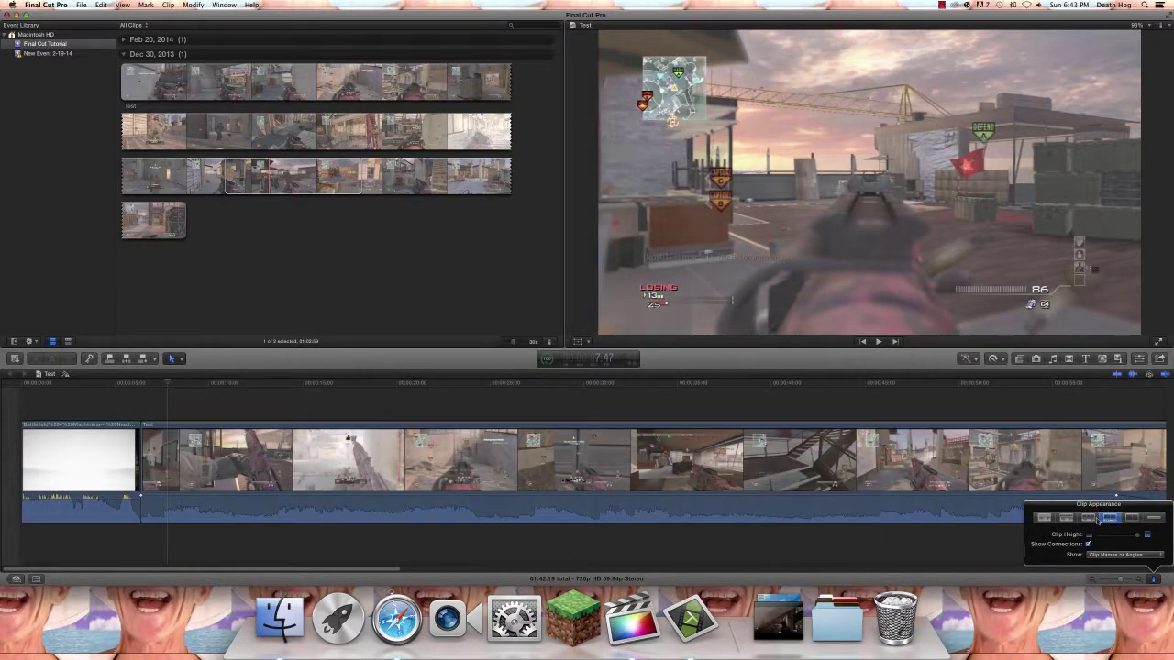
left_click(1090, 519)
left_click(1067, 519)
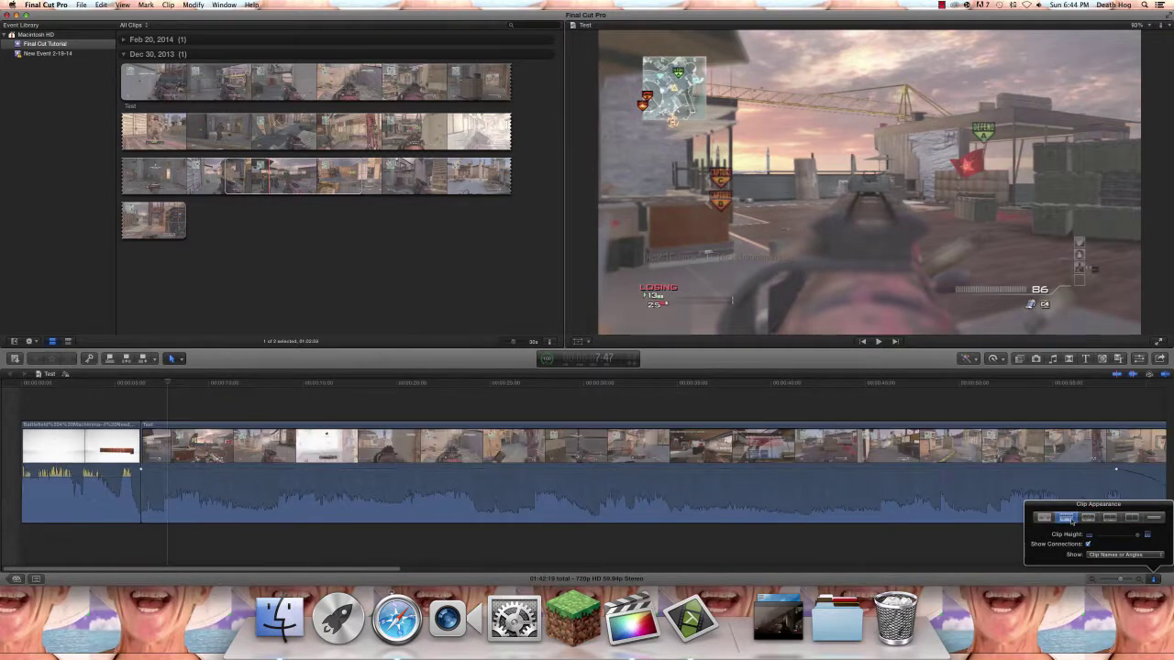
left_click(1044, 519)
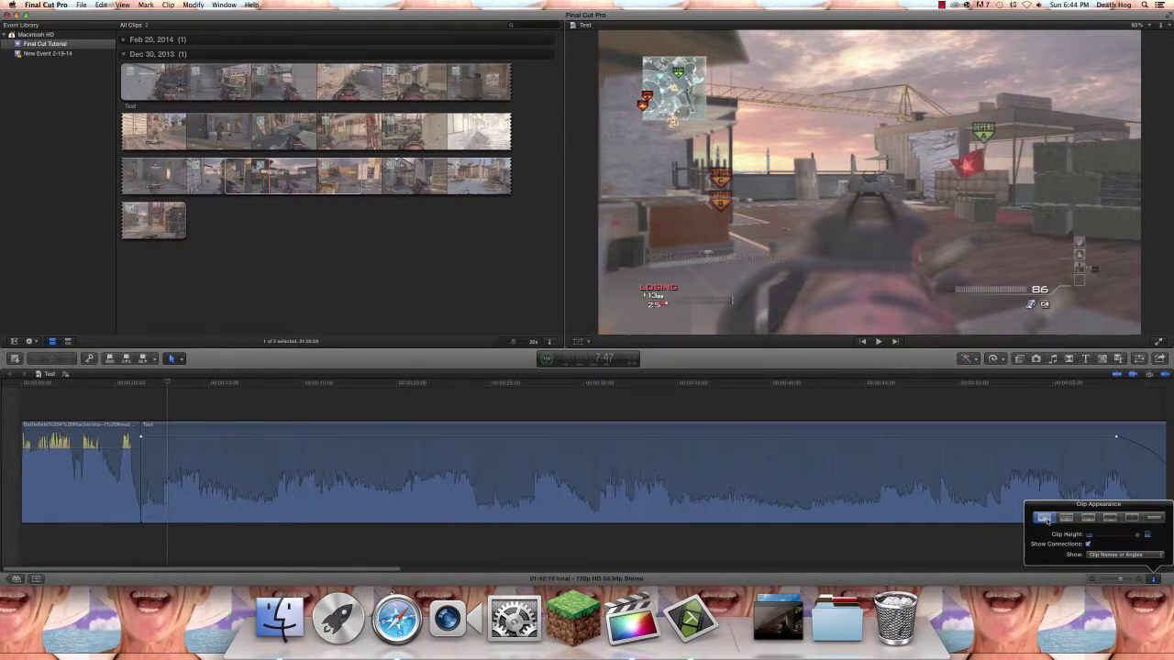
left_click(1109, 519)
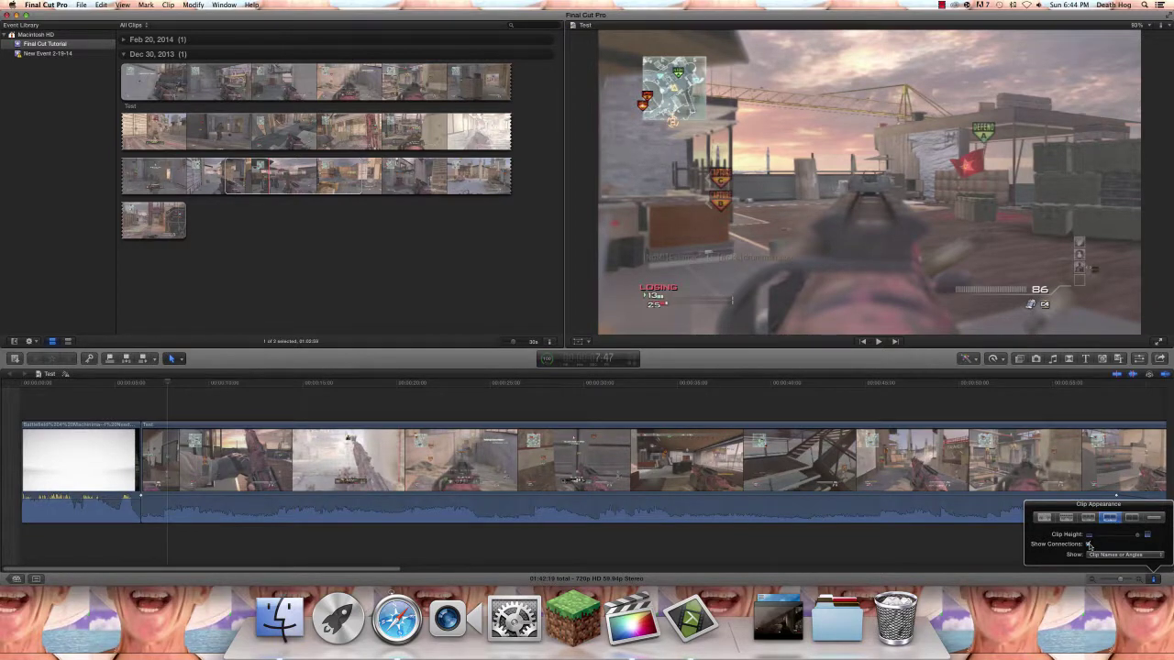
Step: Choose Clip Names or Angles as the clip label and reduce the clip height to about the middle of its range
left_click(1097, 556)
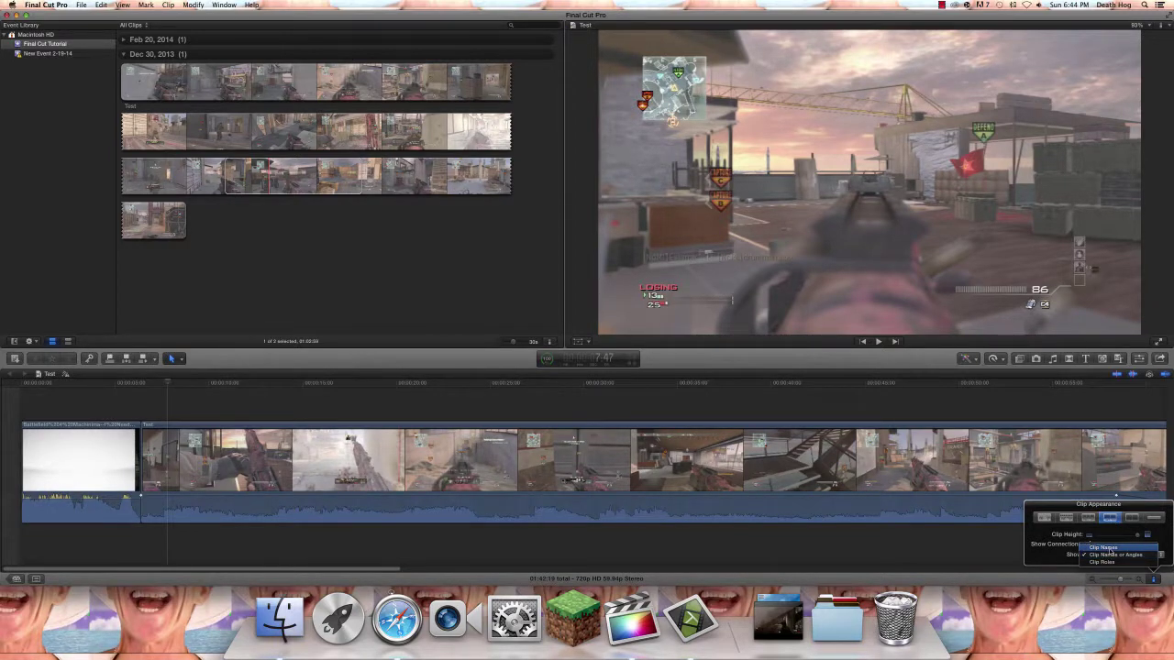
left_click(1111, 554)
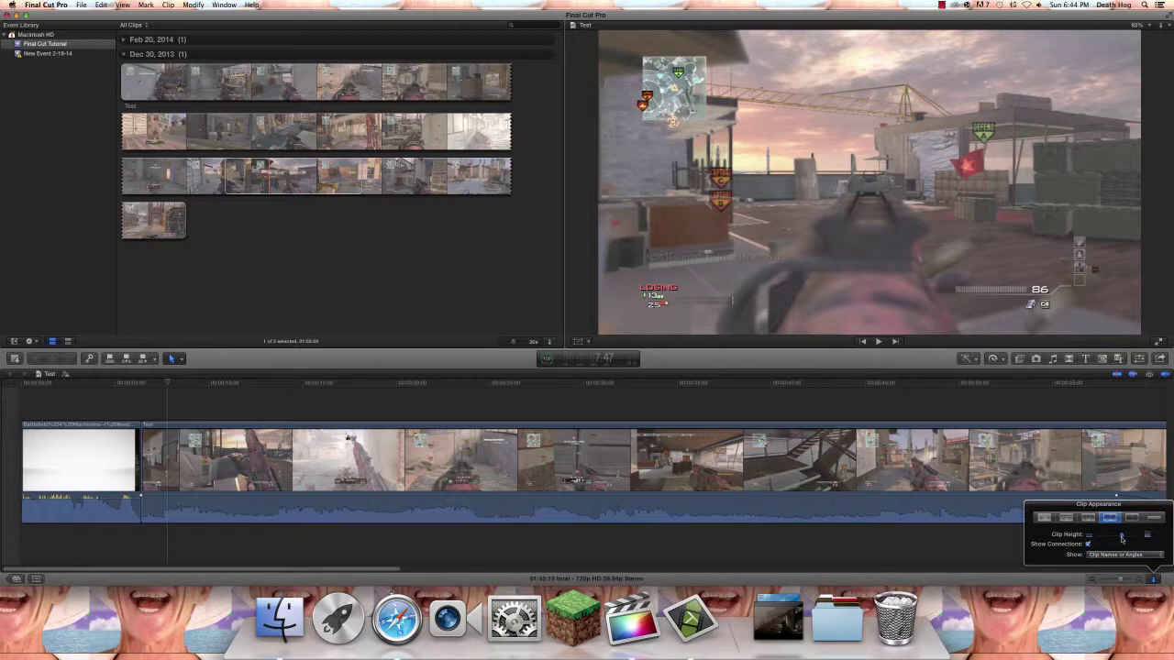
left_click_drag(1120, 539, 1115, 539)
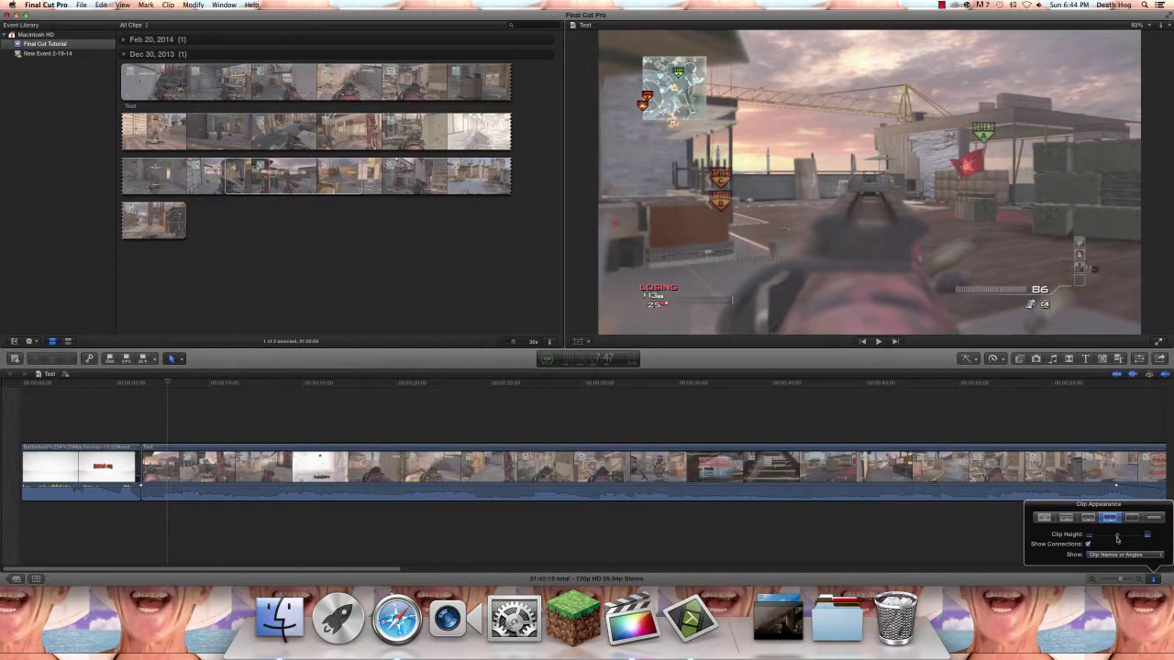
left_click(1154, 581)
Step: Blade the gameplay clip about one second after the intro, delete the short piece, and play across the join
key("space")
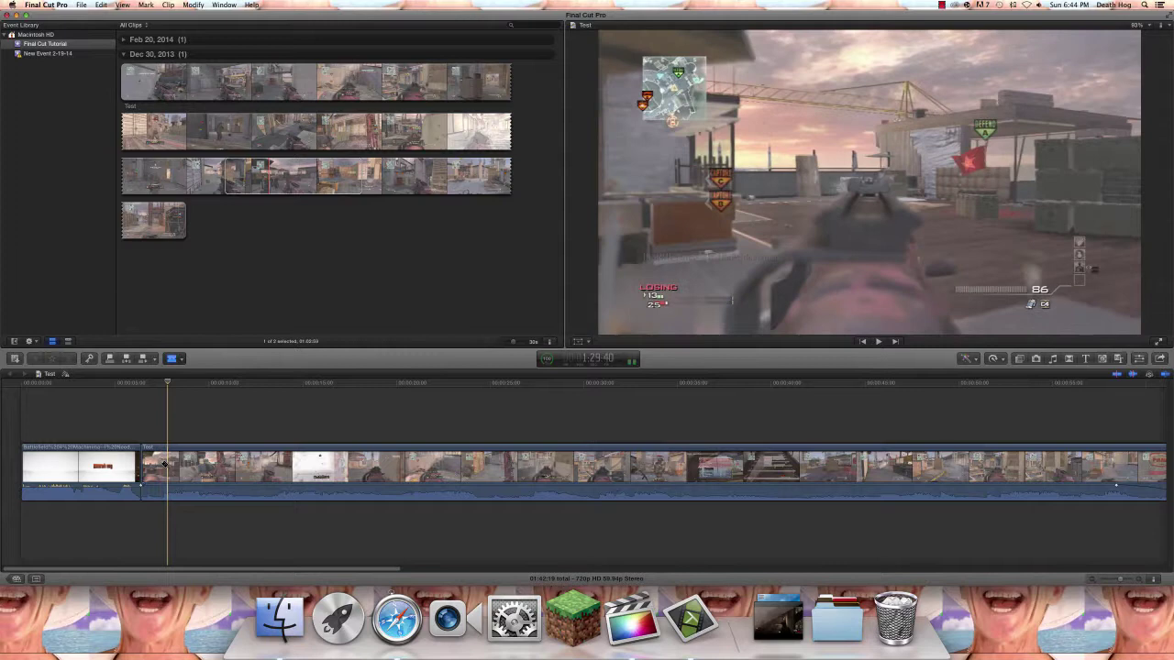
left_click_drag(169, 384, 165, 385)
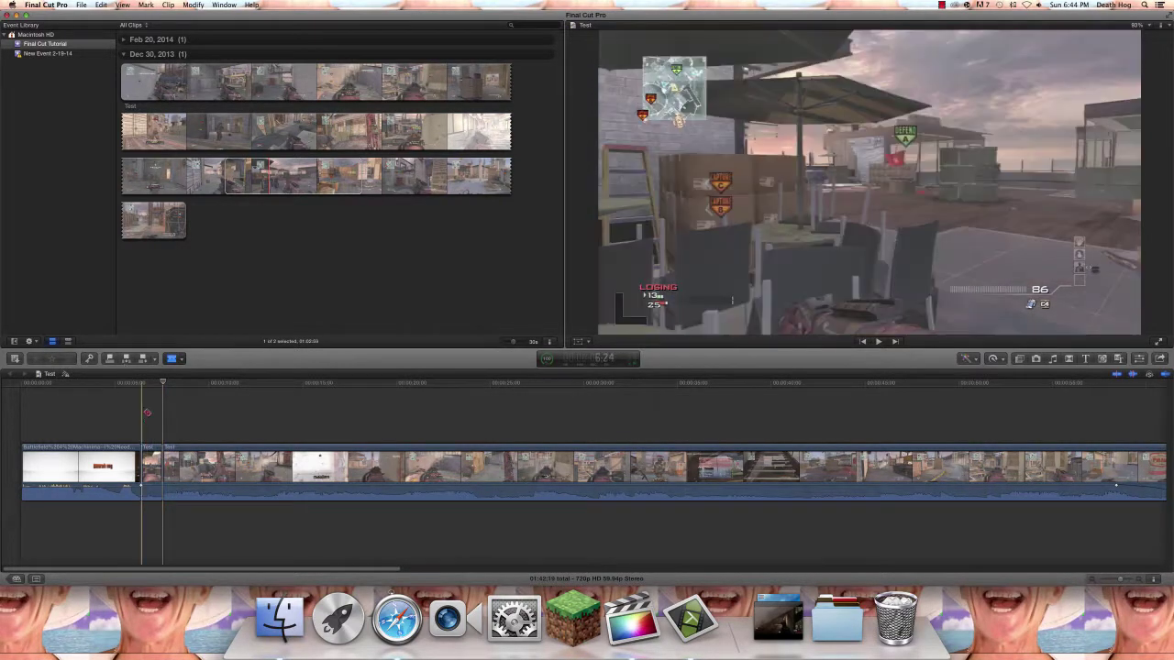
key("a")
left_click(153, 456)
key("Delete")
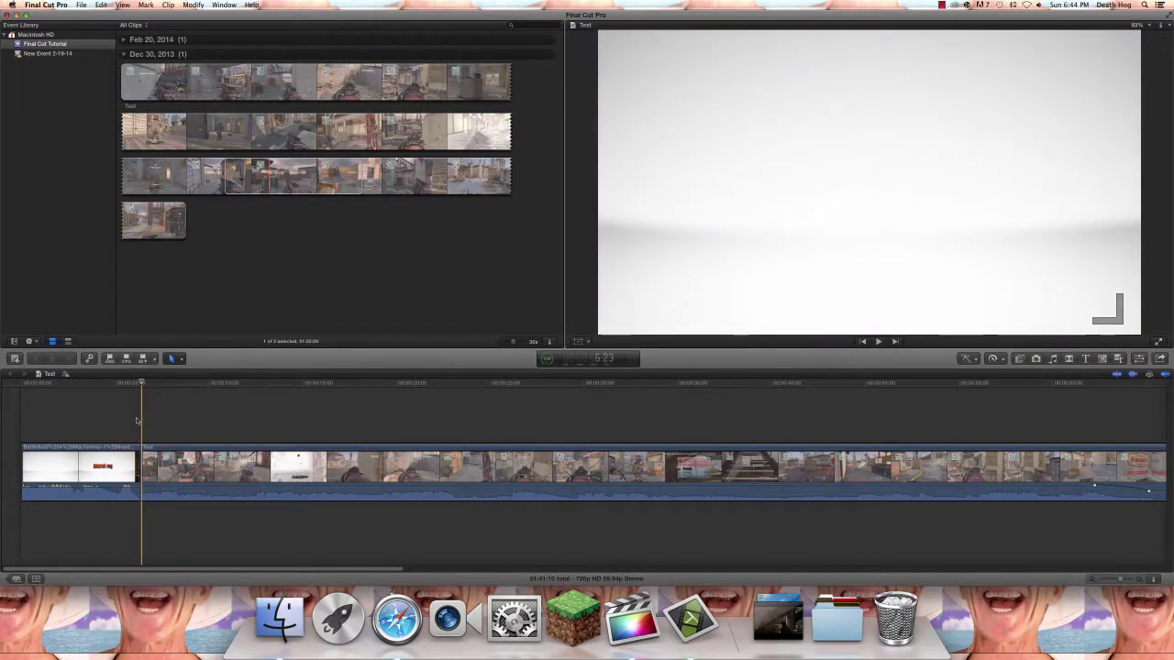
key("space")
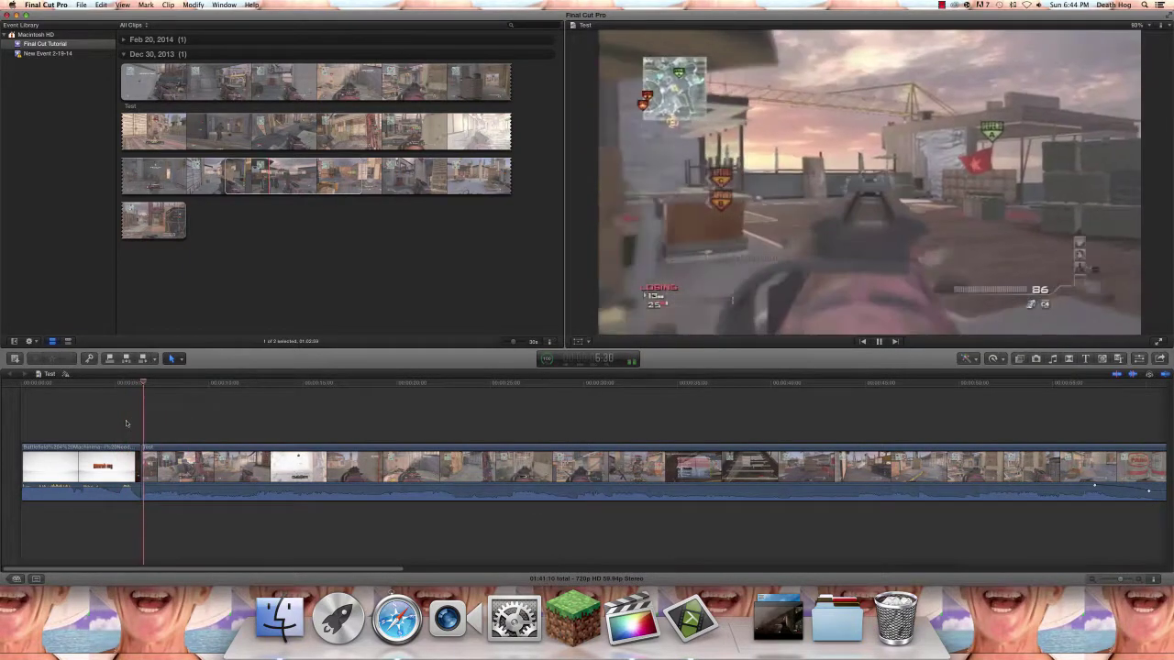
key("space")
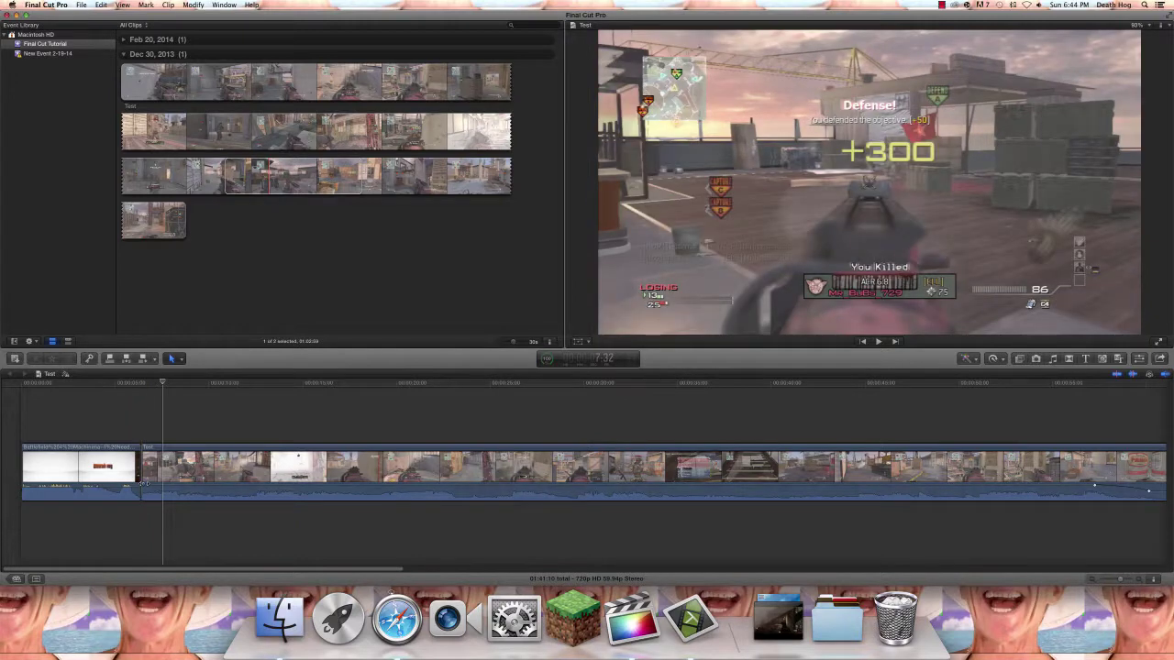
Step: Add an audio fade-in of about 2 seconds at the start of the gameplay clip and play it
mouse_move(143, 482)
left_mouse_down()
mouse_move(183, 483)
mouse_move(138, 486)
left_mouse_up()
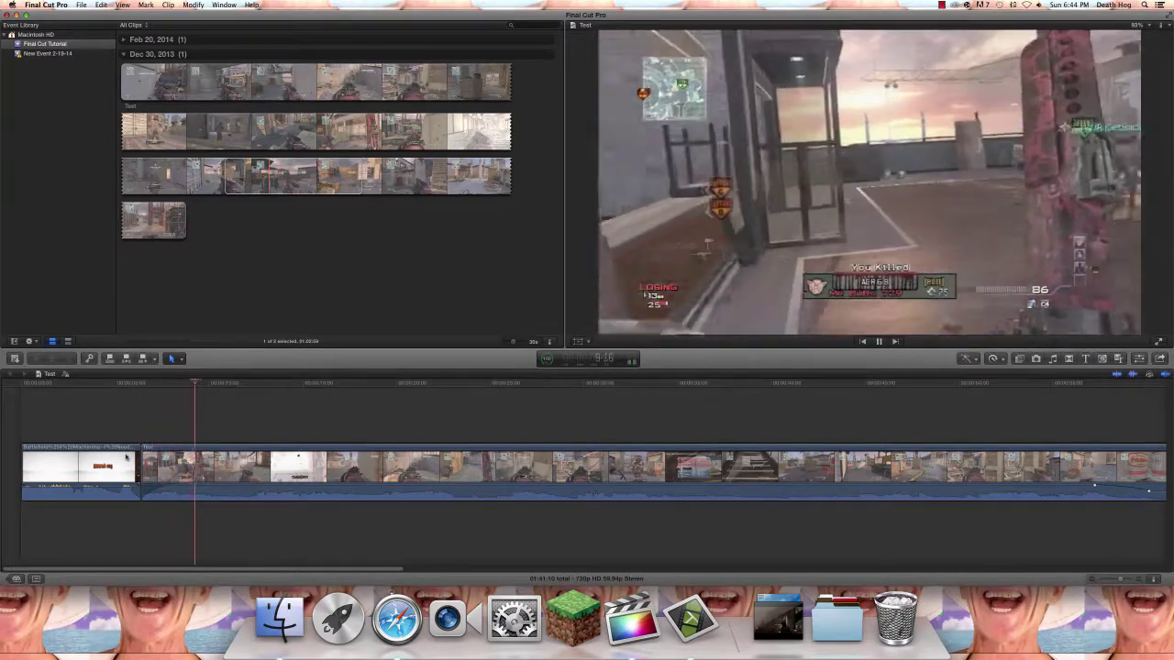
key("space")
Step: Raise the audio level of the gameplay clip's quiet ending section and play it through to the end
scroll(146, 459, "right", 10)
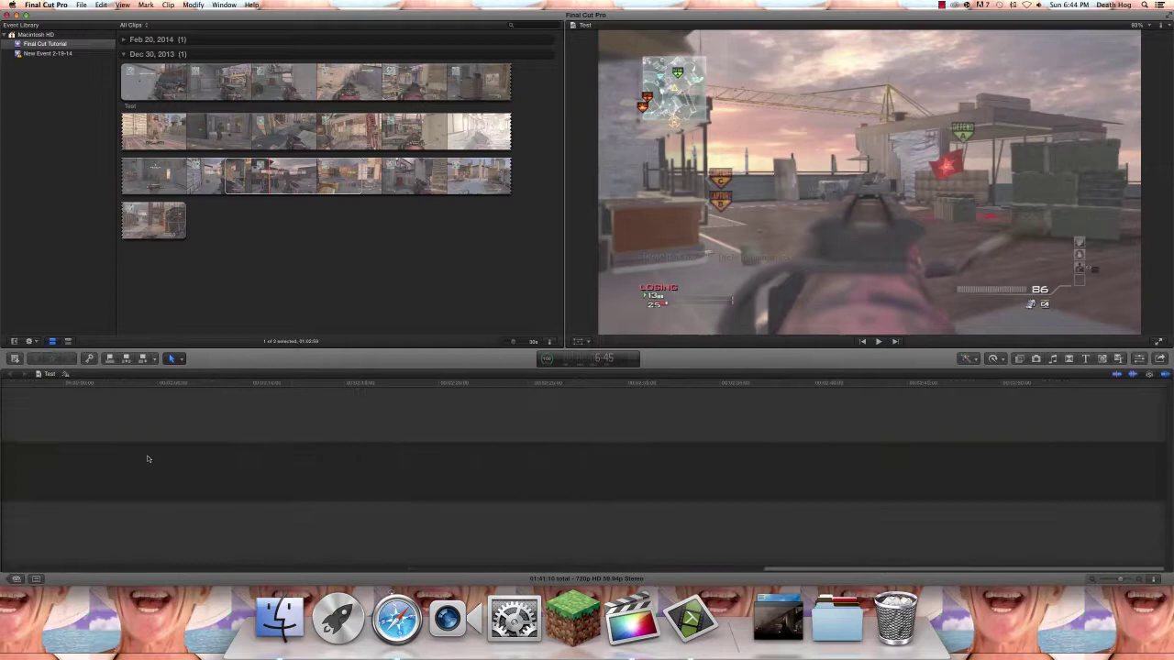
scroll(149, 458, "left", 4)
scroll(157, 467, "left", 5)
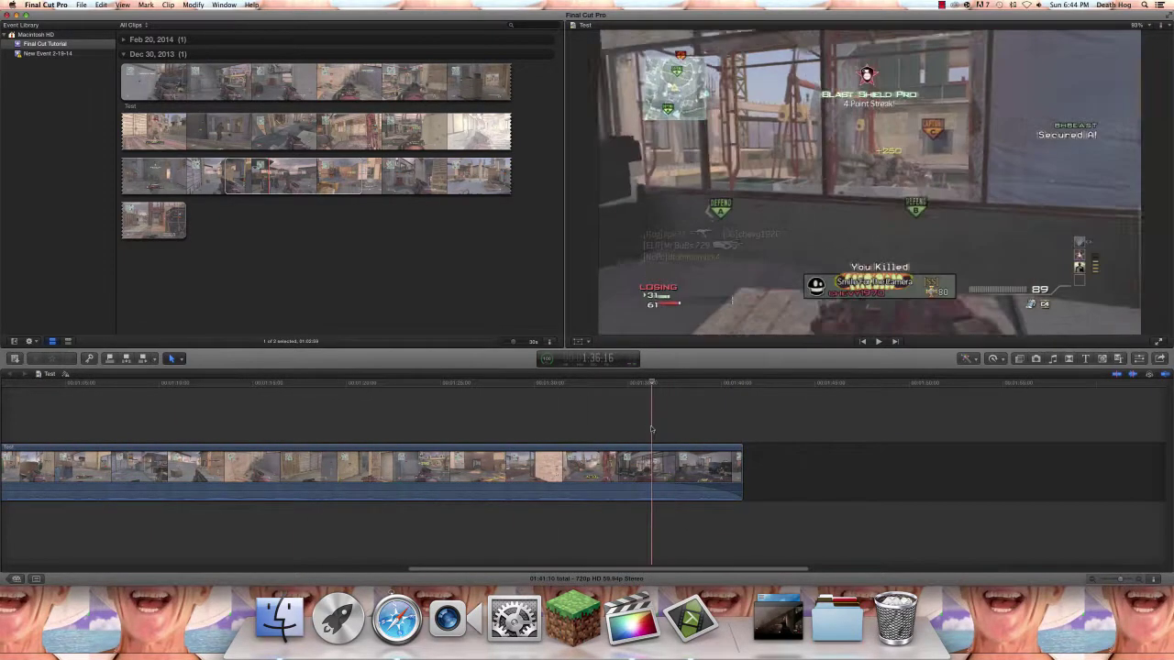
key("space")
key("space")
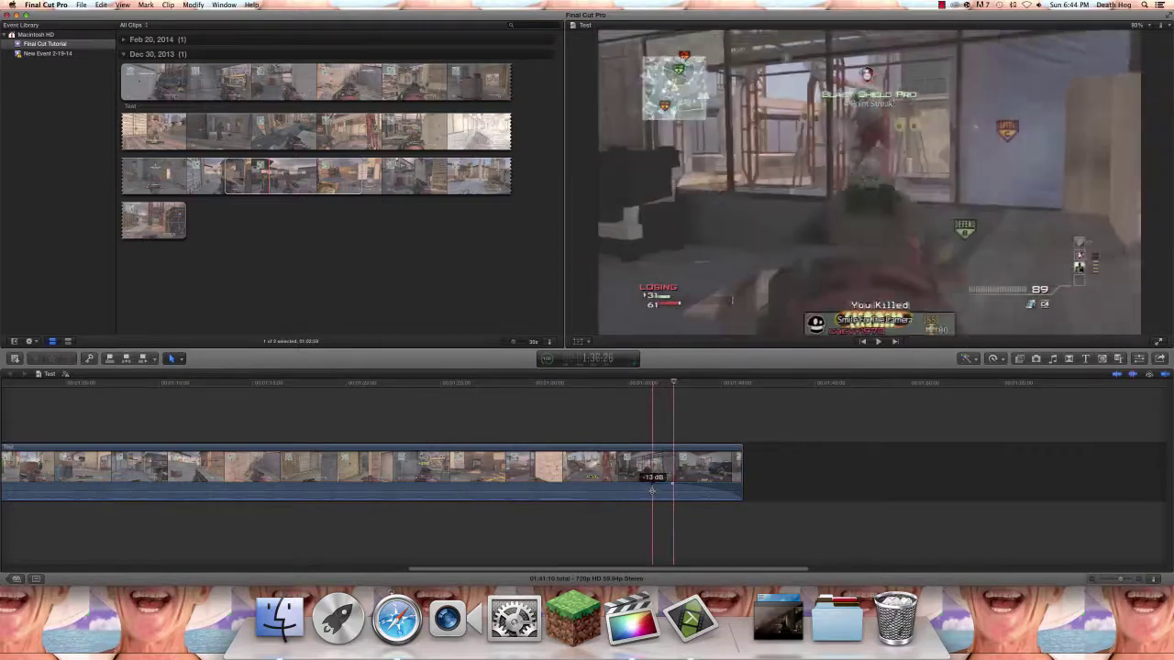
left_click_drag(651, 492, 651, 482)
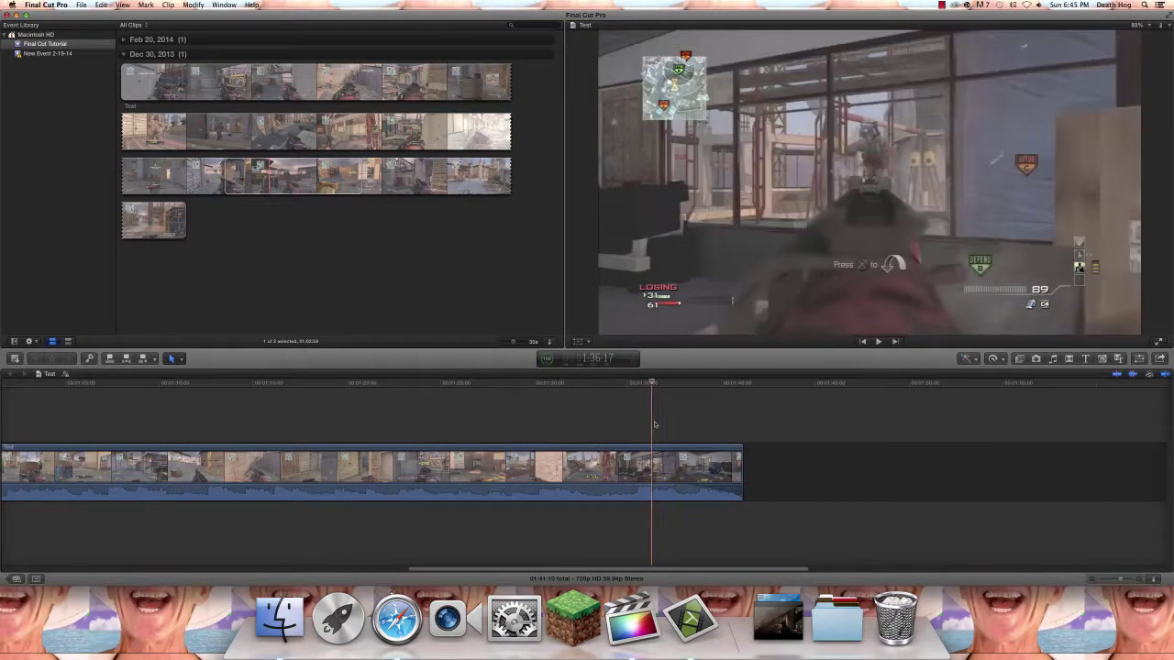
key("space")
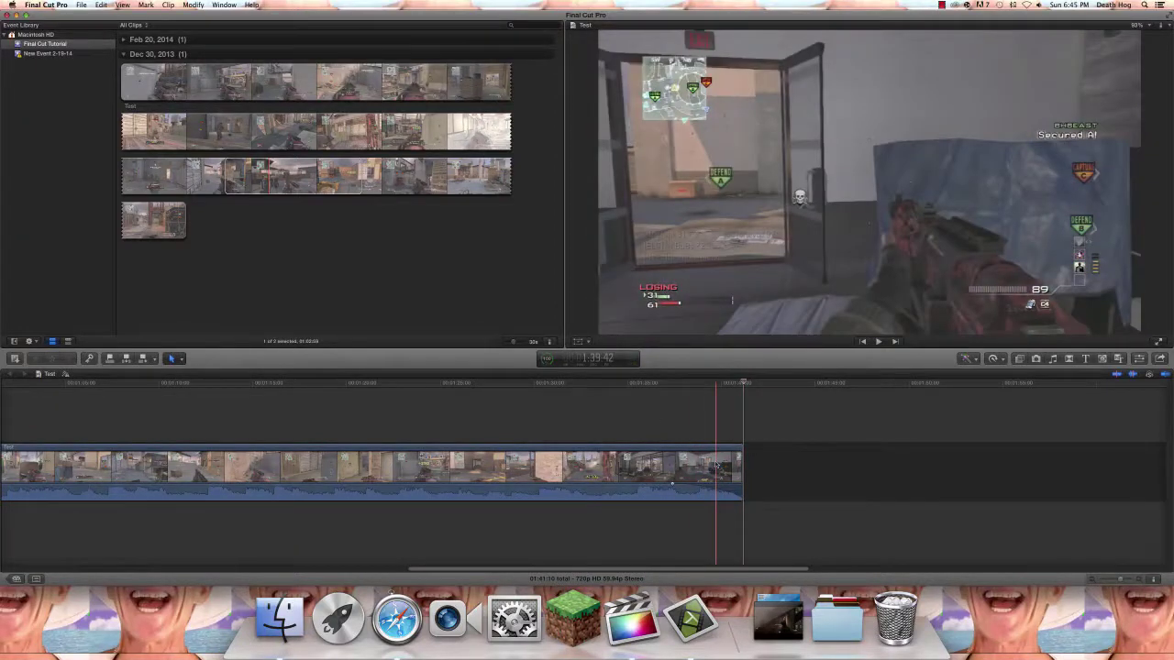
Step: Try removing the audio fade-in at the start of the gameplay clip, then undo the removal
scroll(687, 463, "left", 15)
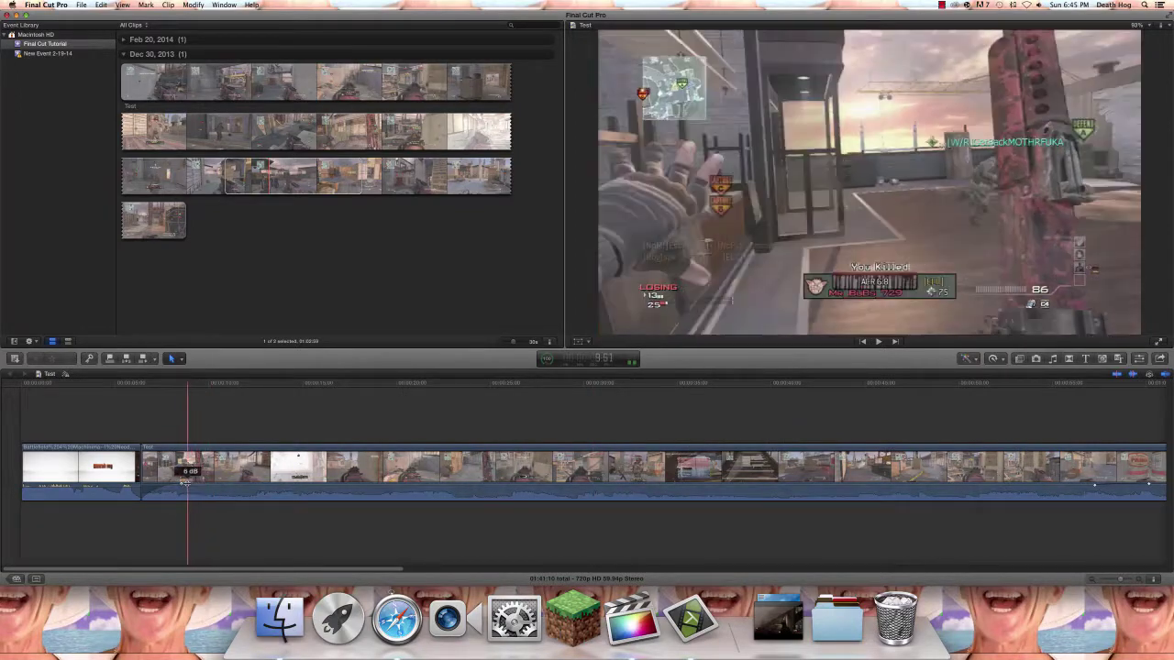
left_click_drag(182, 482, 142, 483)
scroll(156, 486, "right", 15)
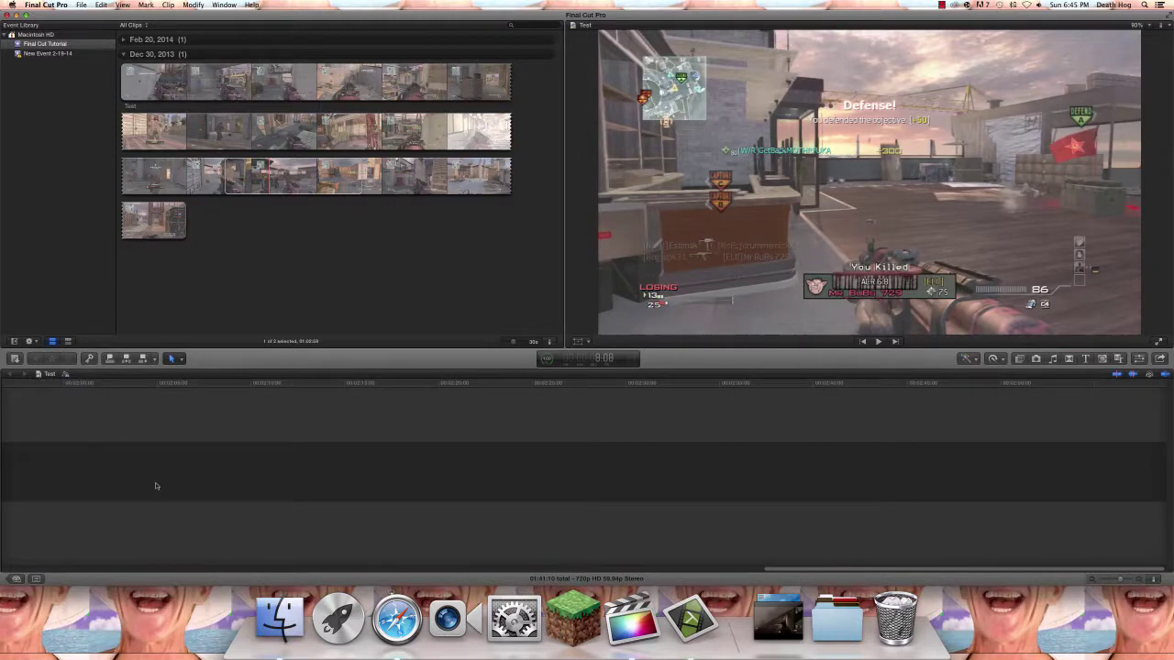
scroll(156, 486, "left", 15)
key("super+z")
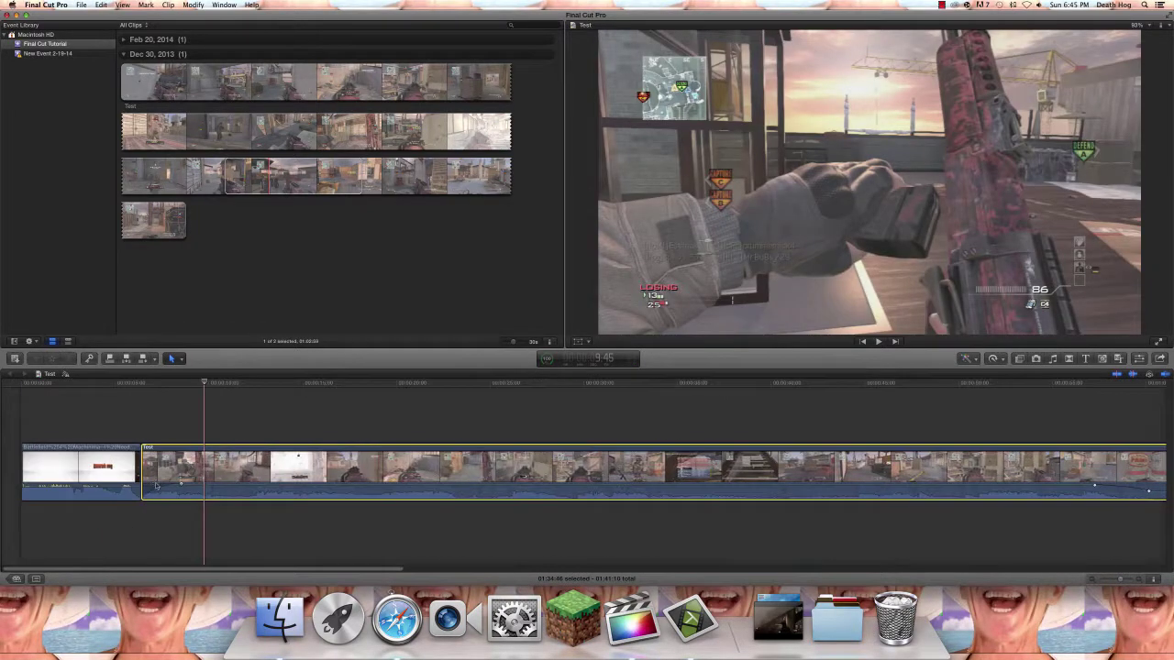
key("space")
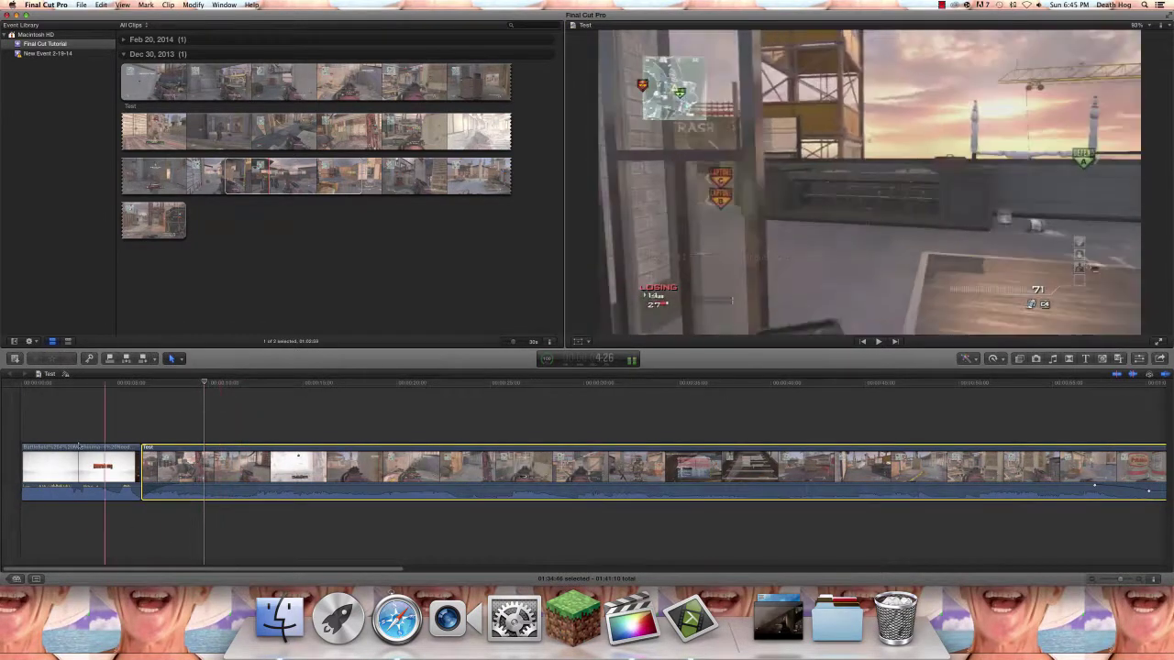
Step: Narrow the event browser to widen the viewer, and collapse both the Feb 20, 2014 and Dec 30, 2013 clip groups
scroll(304, 468, "right", 2)
scroll(303, 467, "left", 1)
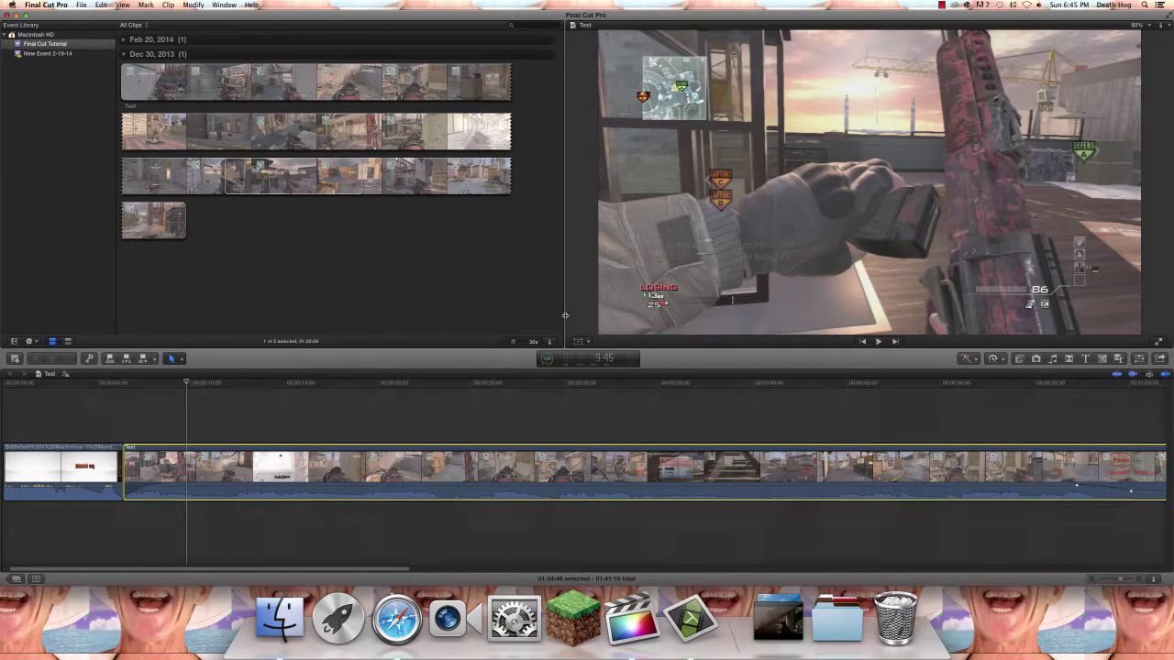
left_click_drag(565, 315, 437, 310)
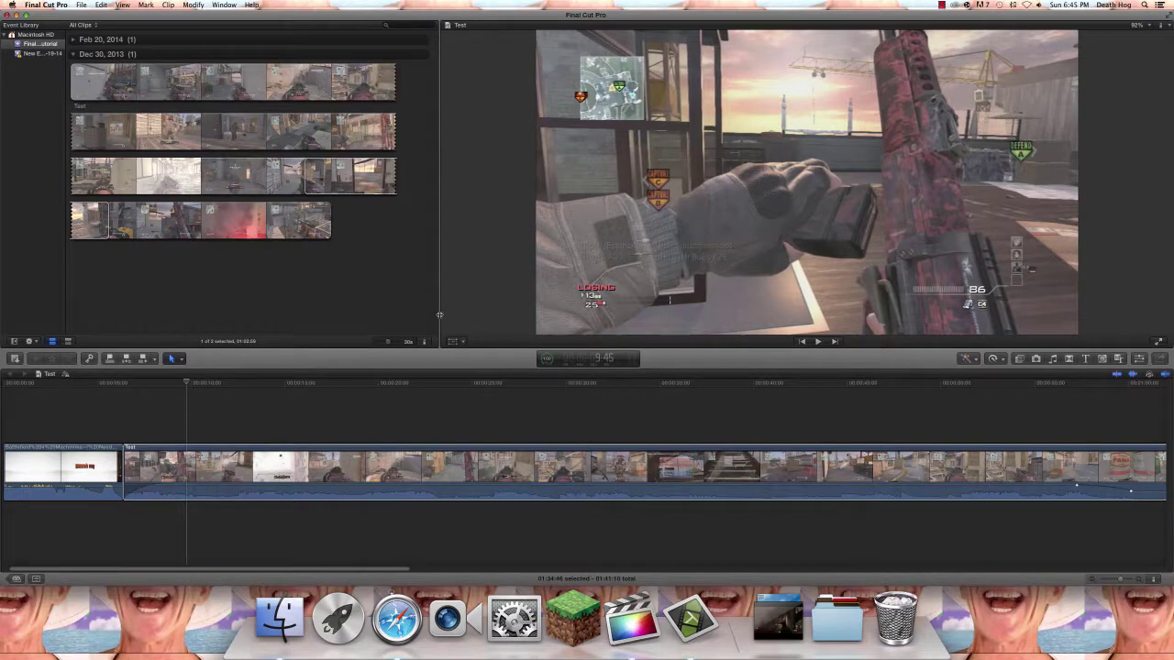
left_click(162, 77)
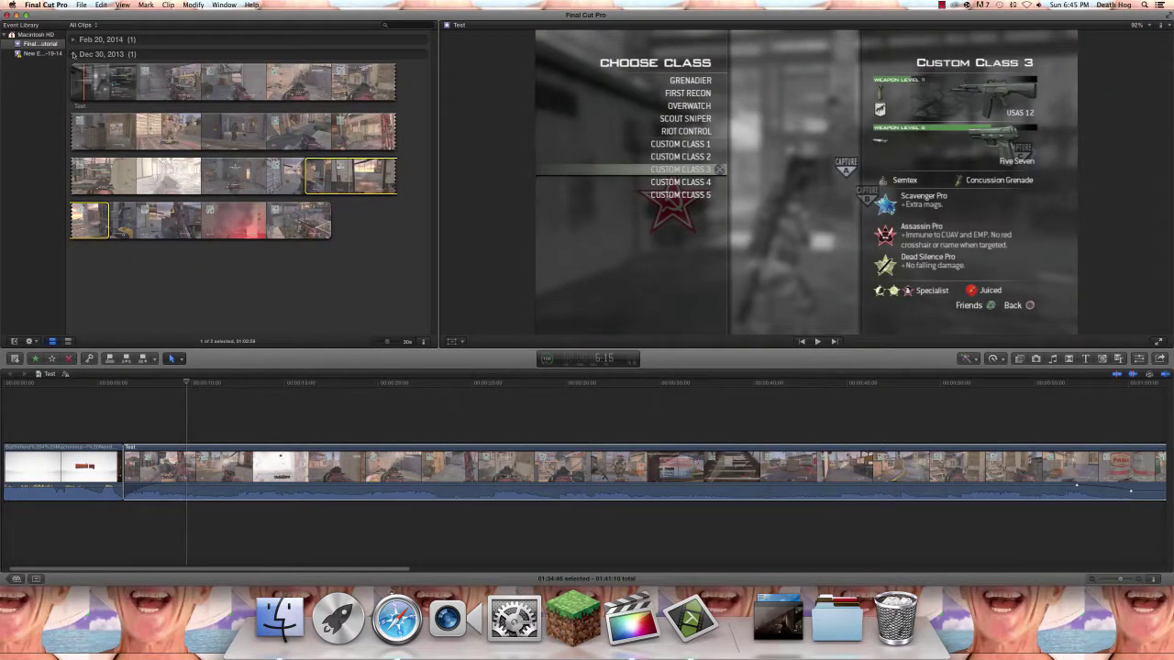
left_click(73, 54)
left_click(73, 41)
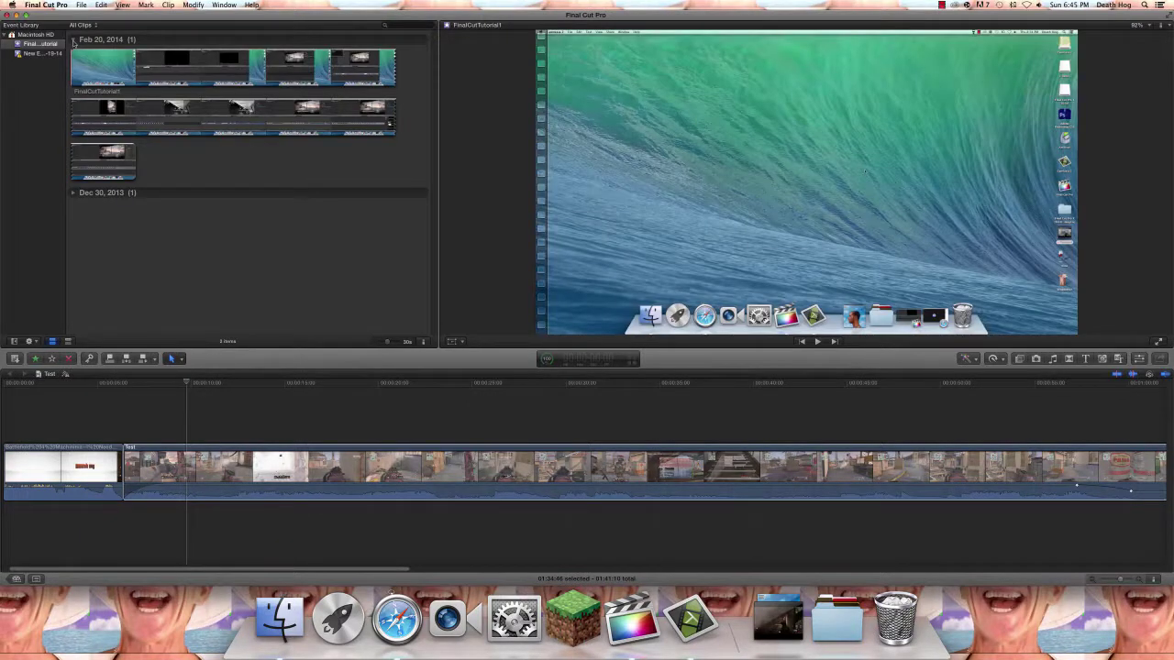
left_click(73, 40)
Step: Select the gameplay clip in the timeline and look over its length
left_click(335, 448)
scroll(336, 448, "right", 4)
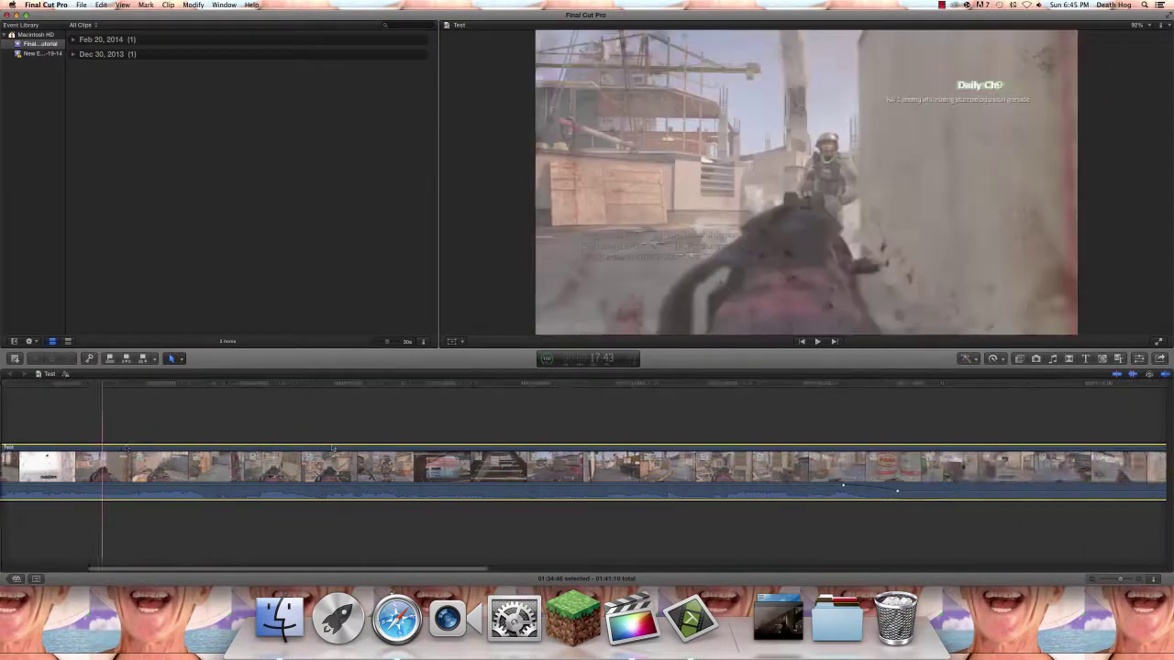
scroll(332, 447, "left", 4)
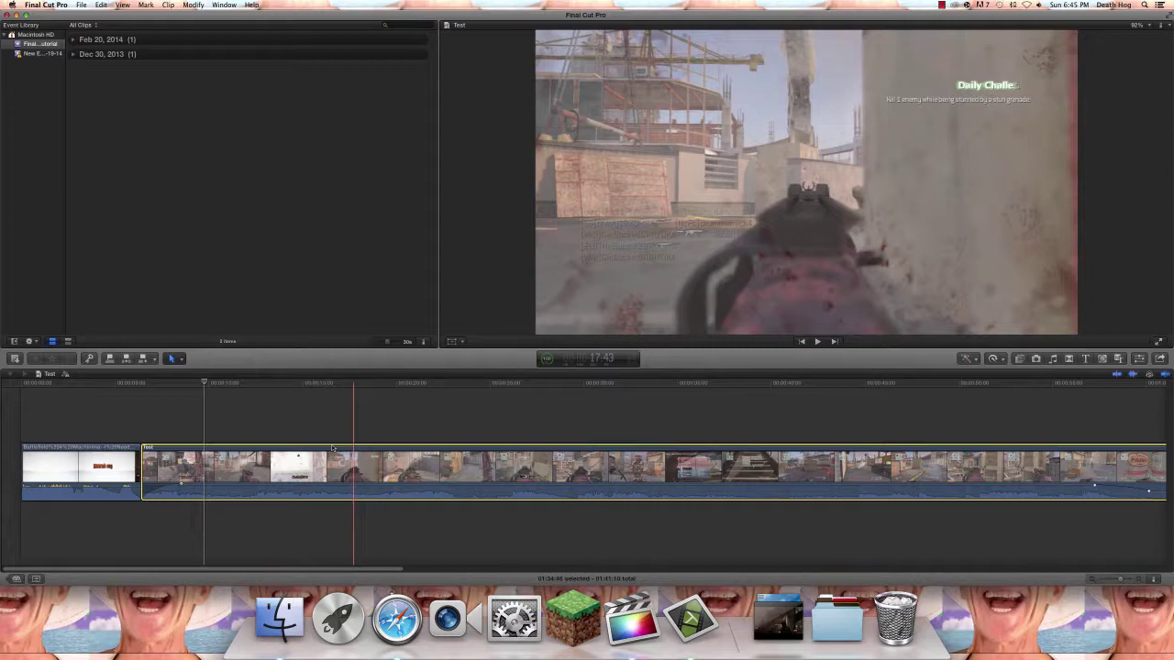